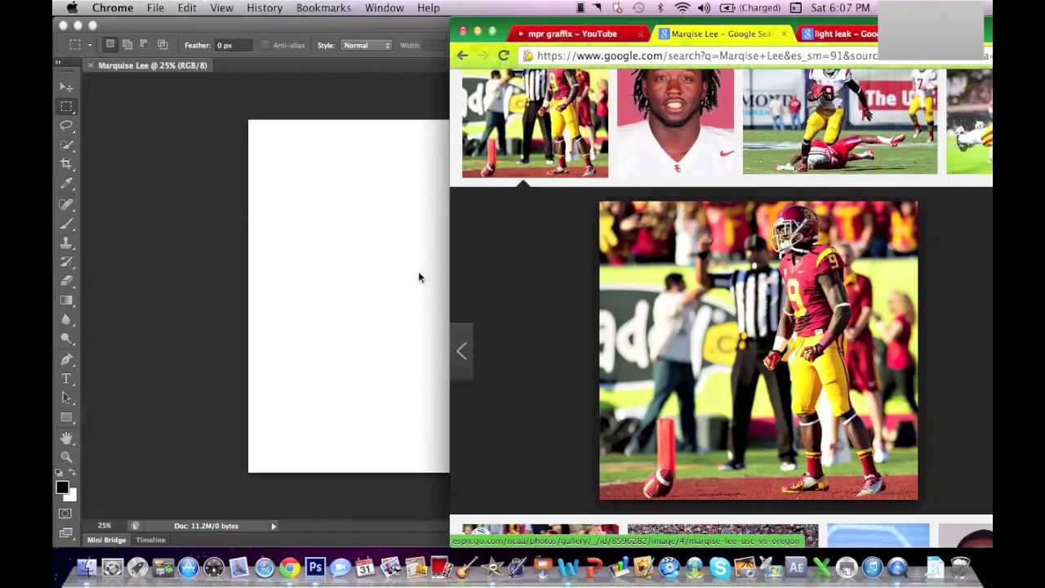
Step: Place the football player photo from the browser into the blank Photoshop document so that it covers the canvas
{"action": "left_click", "coordinate": [66, 88]}
{"action": "mouse_move", "coordinate": [384, 196]}
{"action": "left_mouse_down"}
{"action": "mouse_move", "coordinate": [508, 318]}
{"action": "mouse_move", "coordinate": [547, 444]}
{"action": "mouse_move", "coordinate": [572, 349]}
{"action": "mouse_move", "coordinate": [650, 319]}
{"action": "mouse_move", "coordinate": [669, 466]}
{"action": "mouse_move", "coordinate": [564, 153]}
{"action": "mouse_move", "coordinate": [577, 176]}
{"action": "mouse_move", "coordinate": [506, 190]}
{"action": "mouse_move", "coordinate": [506, 222]}
{"action": "mouse_move", "coordinate": [443, 209]}
{"action": "mouse_move", "coordinate": [484, 365]}
{"action": "left_mouse_up"}
{"action": "scroll", "coordinate": [509, 317], "scroll_direction": "up", "scroll_amount": 4}
{"action": "scroll", "coordinate": [508, 317], "scroll_direction": "up", "scroll_amount": 14}
Step: Select the player's helmet, jersey, arms, gloves and yellow pants with the Quick Selection tool at brush size 30
{"action": "left_click", "coordinate": [67, 145]}
{"action": "scroll", "coordinate": [484, 366], "scroll_direction": "down", "scroll_amount": 5}
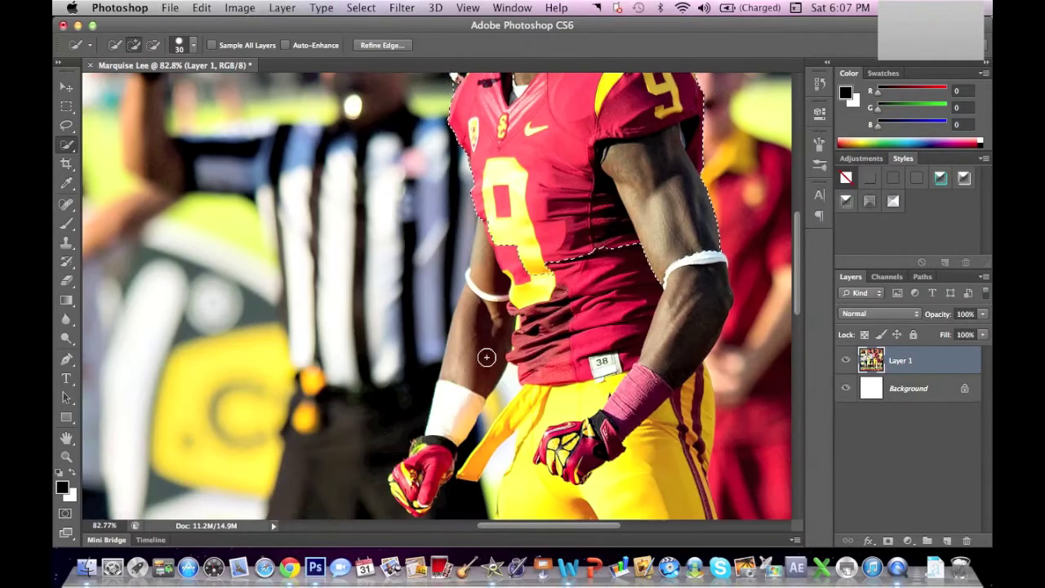
{"action": "left_click_drag", "start_coordinate": [560, 361], "coordinate": [568, 349]}
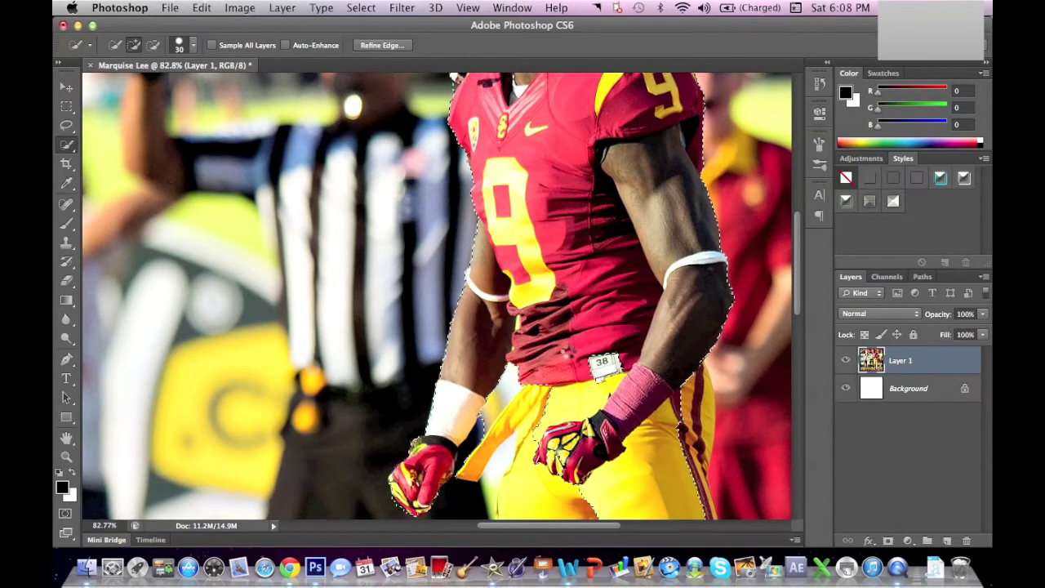
{"action": "scroll", "coordinate": [569, 355], "scroll_direction": "down", "scroll_amount": 4}
{"action": "scroll", "coordinate": [569, 355], "scroll_direction": "right", "scroll_amount": 4}
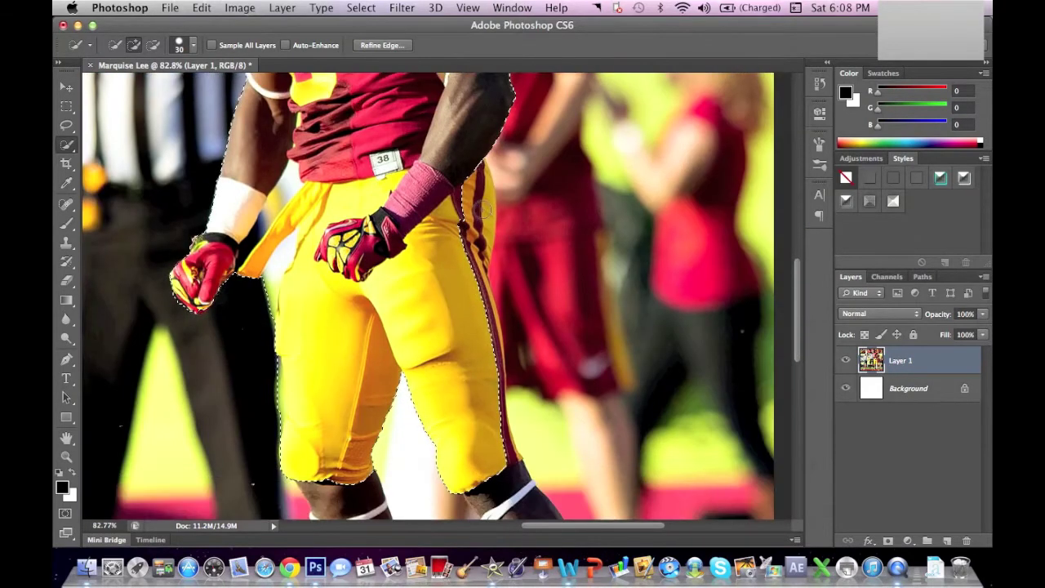
{"action": "scroll", "coordinate": [457, 449], "scroll_direction": "down", "scroll_amount": 7}
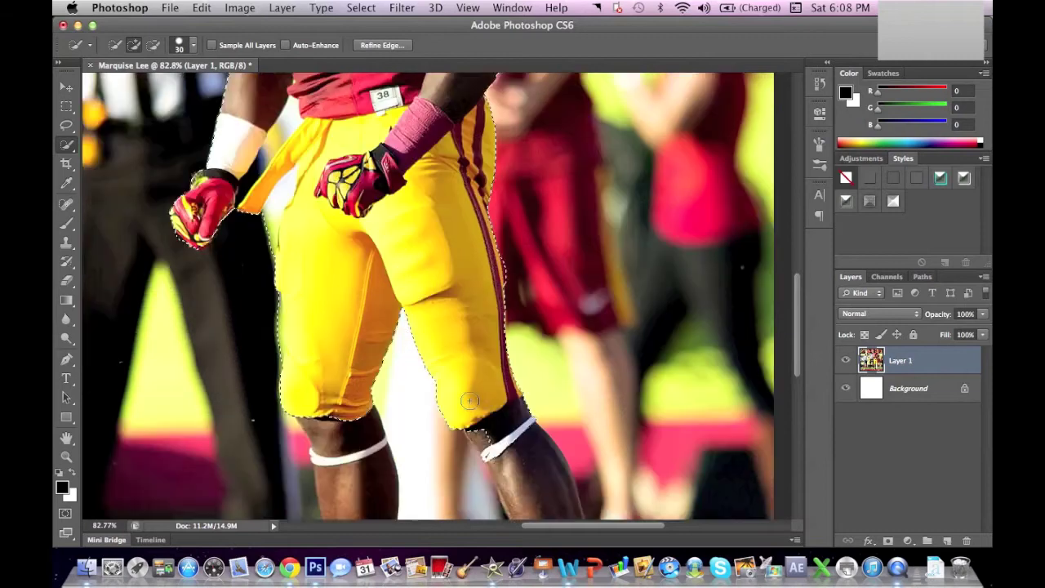
Step: Add both lower legs, socks and shoes to the selection and subtract the background spill beside the rear calf
{"action": "mouse_move", "coordinate": [272, 454]}
{"action": "left_mouse_down"}
{"action": "mouse_move", "coordinate": [319, 454]}
{"action": "mouse_move", "coordinate": [347, 424]}
{"action": "left_mouse_up"}
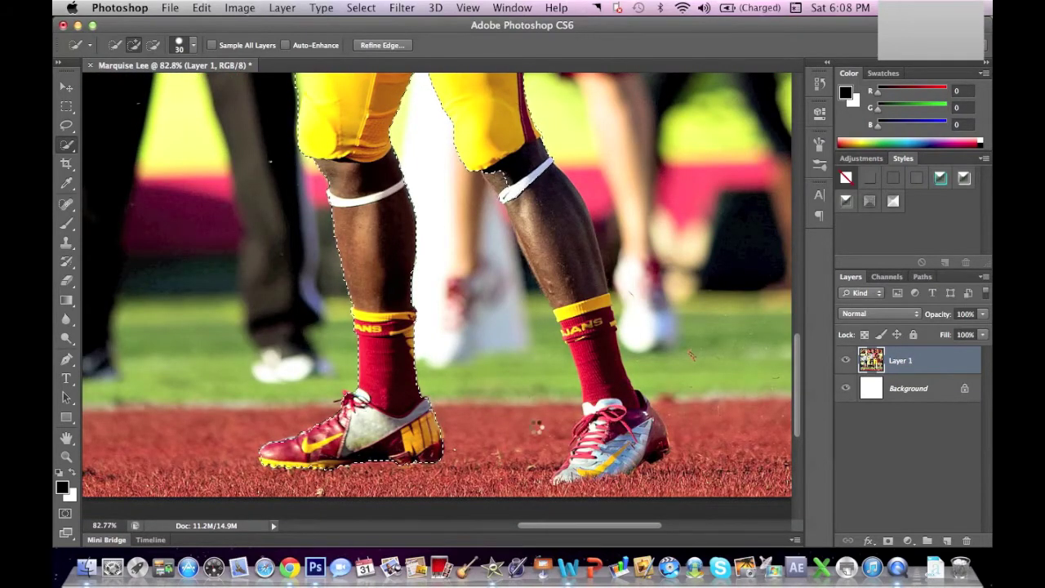
{"action": "left_click_drag", "start_coordinate": [497, 171], "coordinate": [566, 270]}
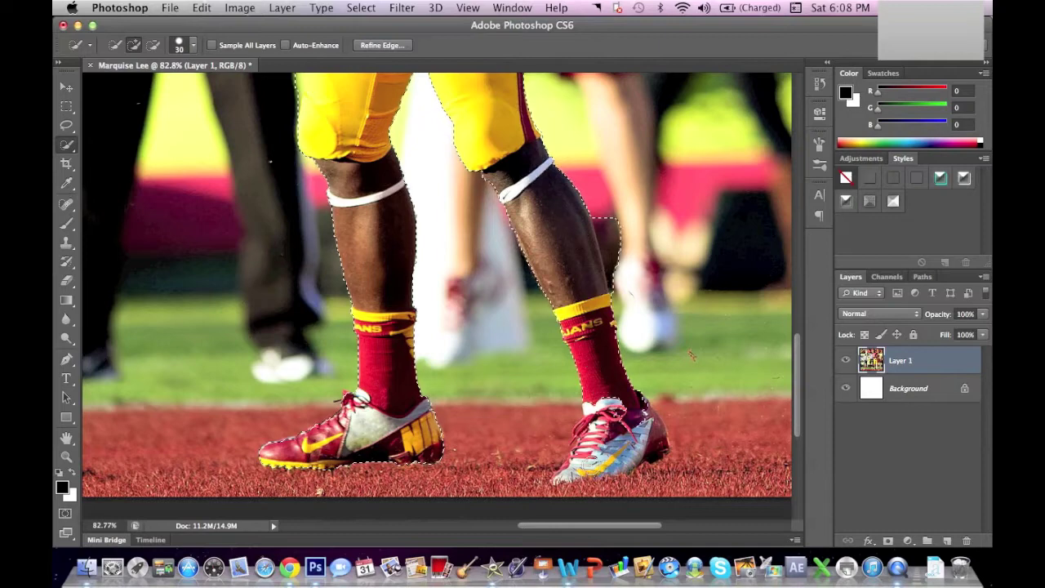
{"action": "left_click_drag", "start_coordinate": [631, 428], "coordinate": [606, 448]}
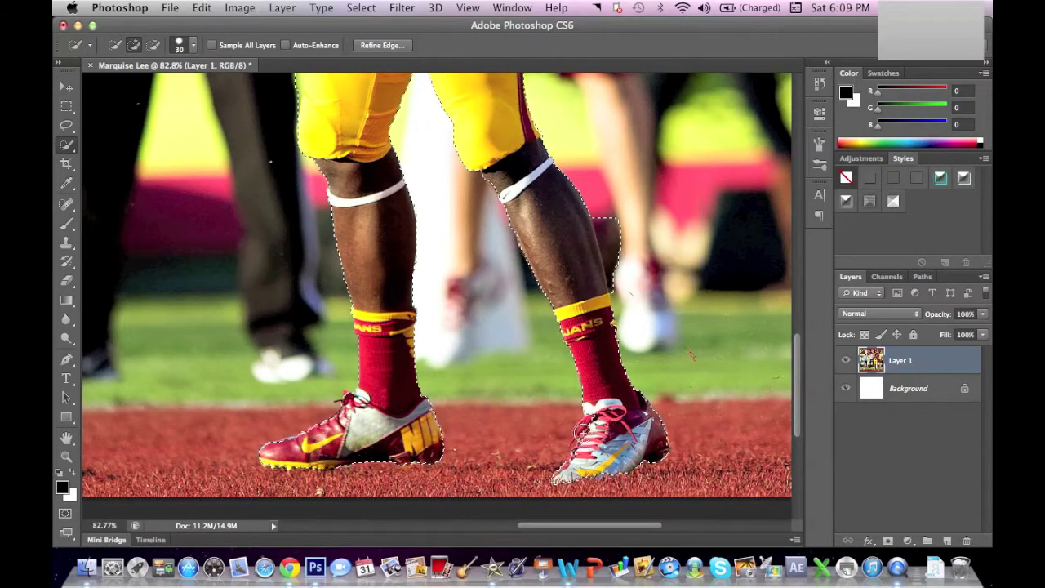
{"action": "left_click_drag", "start_coordinate": [602, 215], "coordinate": [623, 302]}
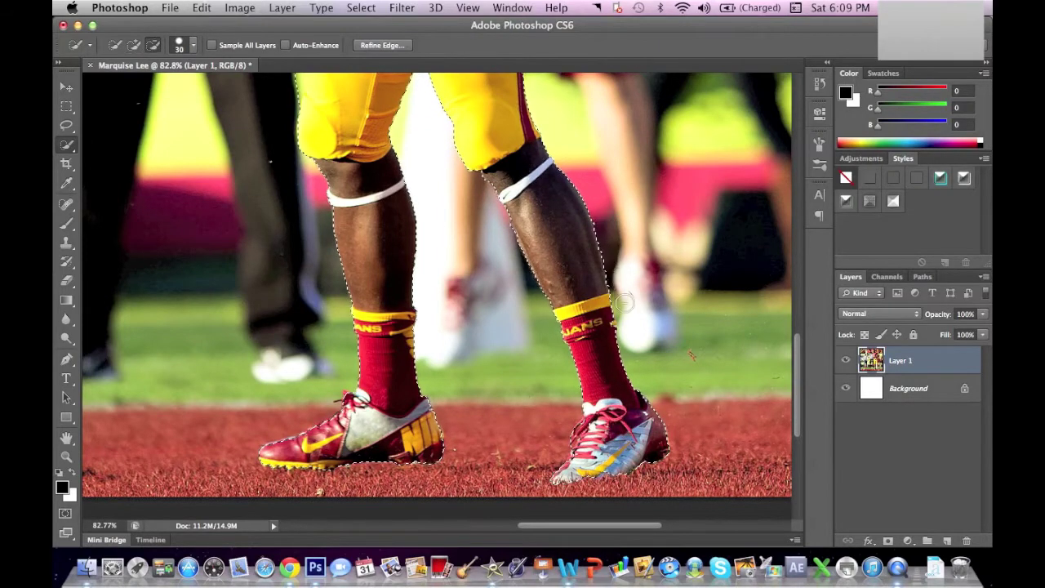
Step: Reduce the selection brush to 10 and refine the outline around the pants, excluding the gap between towel and thigh
{"action": "scroll", "coordinate": [572, 343], "scroll_direction": "up", "scroll_amount": 10}
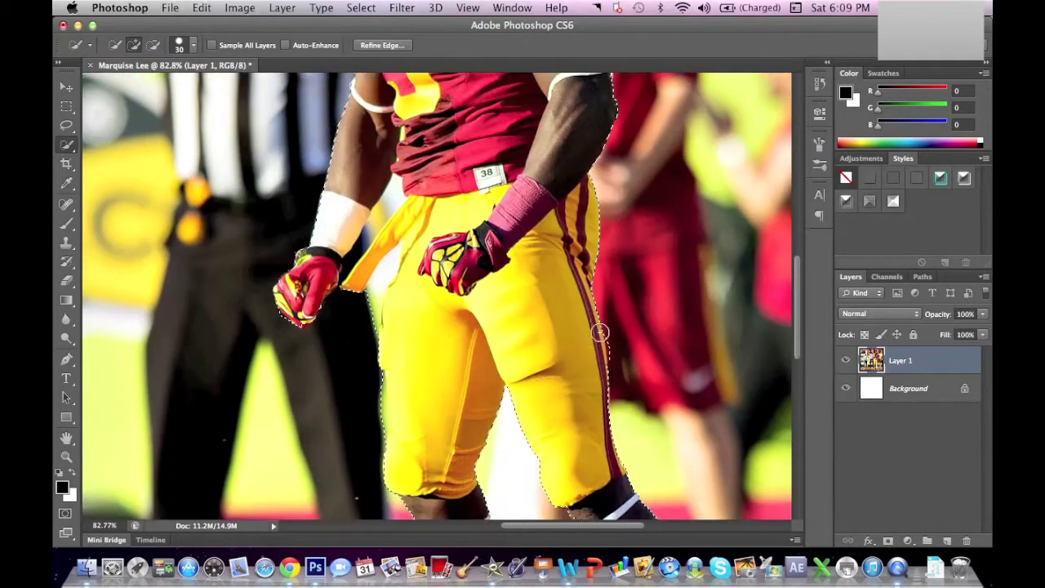
{"action": "left_click_drag", "start_coordinate": [381, 364], "coordinate": [394, 325]}
{"action": "key", "text": "bracketleft"}
{"action": "key", "text": "bracketleft"}
{"action": "left_click_drag", "start_coordinate": [390, 258], "coordinate": [374, 296]}
{"action": "scroll", "coordinate": [431, 247], "scroll_direction": "up", "scroll_amount": 10}
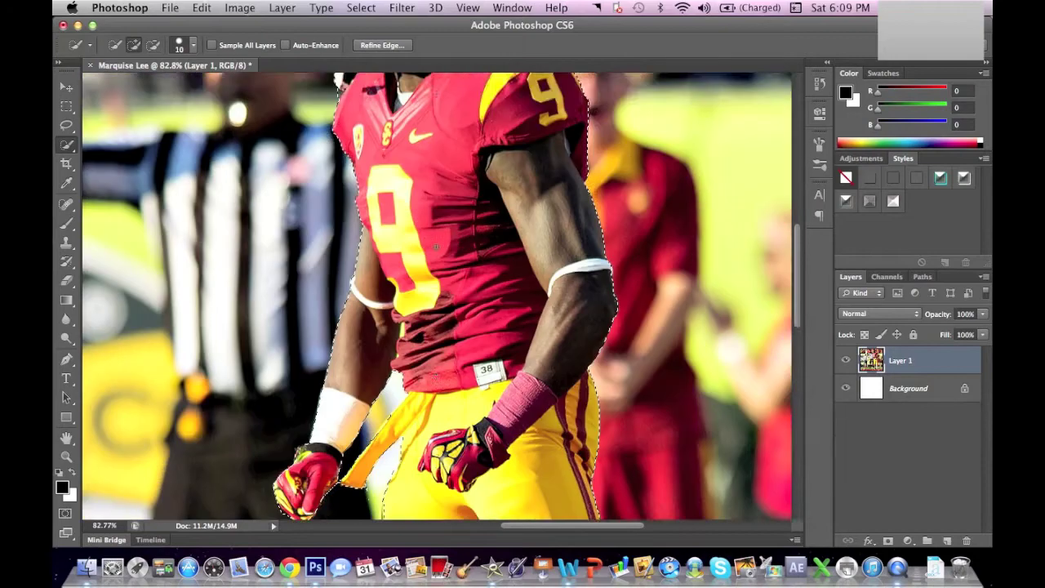
Step: Refine the selection along the forearm and around the back and crown of the helmet
{"action": "scroll", "coordinate": [326, 341], "scroll_direction": "up", "scroll_amount": 5}
{"action": "mouse_move", "coordinate": [326, 341]}
{"action": "left_mouse_down"}
{"action": "mouse_move", "coordinate": [357, 398]}
{"action": "mouse_move", "coordinate": [340, 283]}
{"action": "left_mouse_up"}
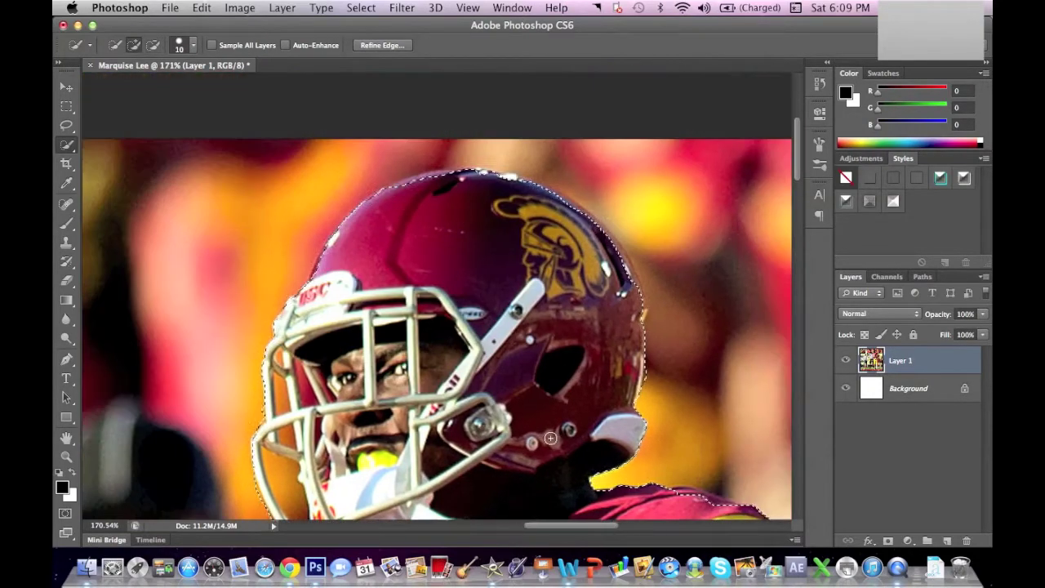
{"action": "scroll", "coordinate": [408, 188], "scroll_direction": "up", "scroll_amount": 5}
{"action": "scroll", "coordinate": [408, 188], "scroll_direction": "right", "scroll_amount": 3}
{"action": "mouse_move", "coordinate": [514, 184]}
{"action": "left_mouse_down"}
{"action": "mouse_move", "coordinate": [616, 249]}
{"action": "mouse_move", "coordinate": [638, 314]}
{"action": "mouse_move", "coordinate": [643, 253]}
{"action": "mouse_move", "coordinate": [640, 269]}
{"action": "mouse_move", "coordinate": [620, 236]}
{"action": "mouse_move", "coordinate": [641, 255]}
{"action": "left_mouse_up"}
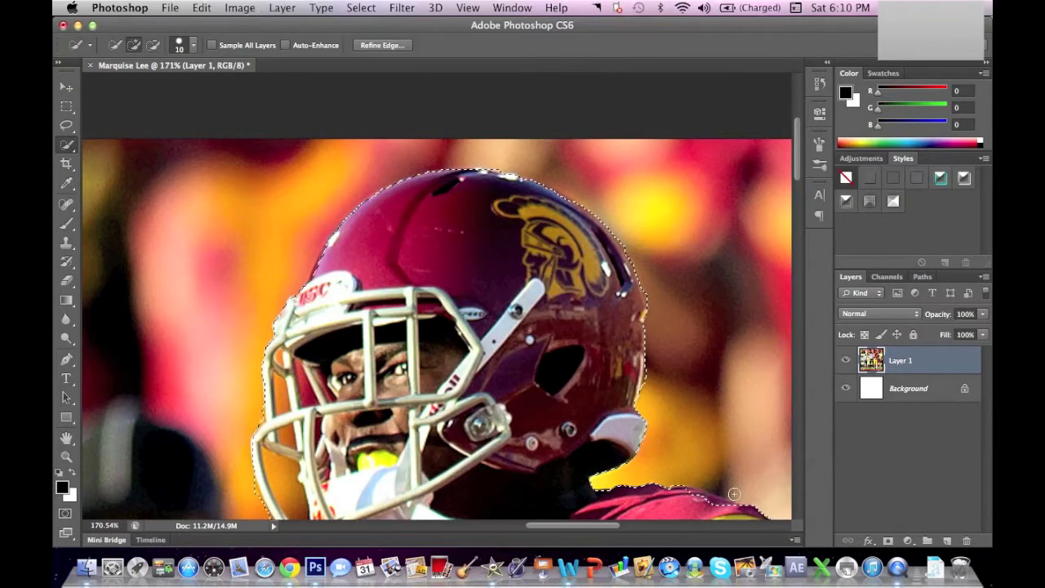
Step: Tidy the selection along the outer thigh, copy the player to a new layer and hide Layer 1 and the Background
{"action": "scroll", "coordinate": [733, 458], "scroll_direction": "down", "scroll_amount": 5}
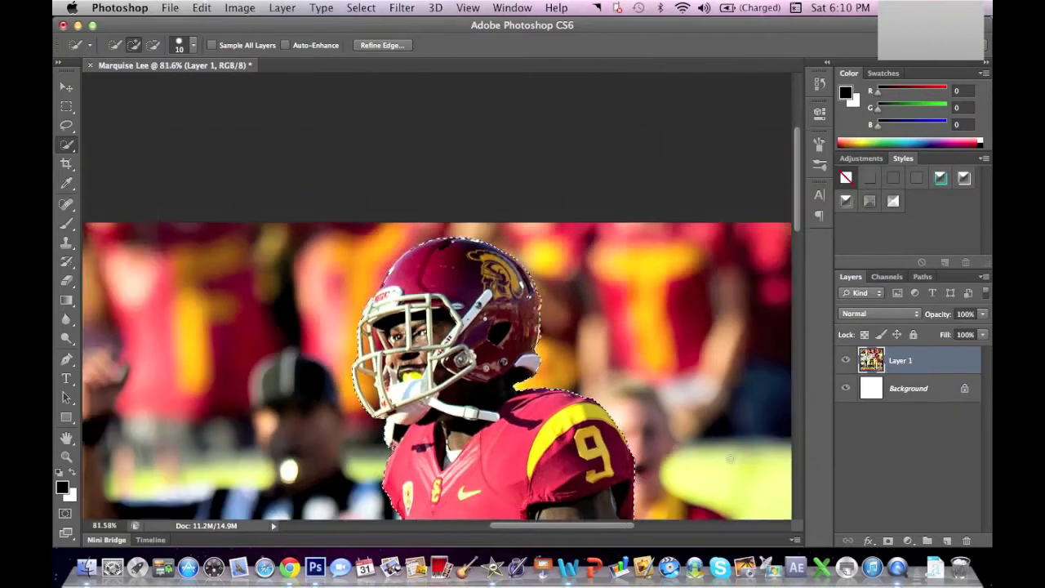
{"action": "scroll", "coordinate": [731, 458], "scroll_direction": "down", "scroll_amount": 5}
{"action": "scroll", "coordinate": [731, 459], "scroll_direction": "up", "scroll_amount": 5}
{"action": "scroll", "coordinate": [733, 459], "scroll_direction": "down", "scroll_amount": 10}
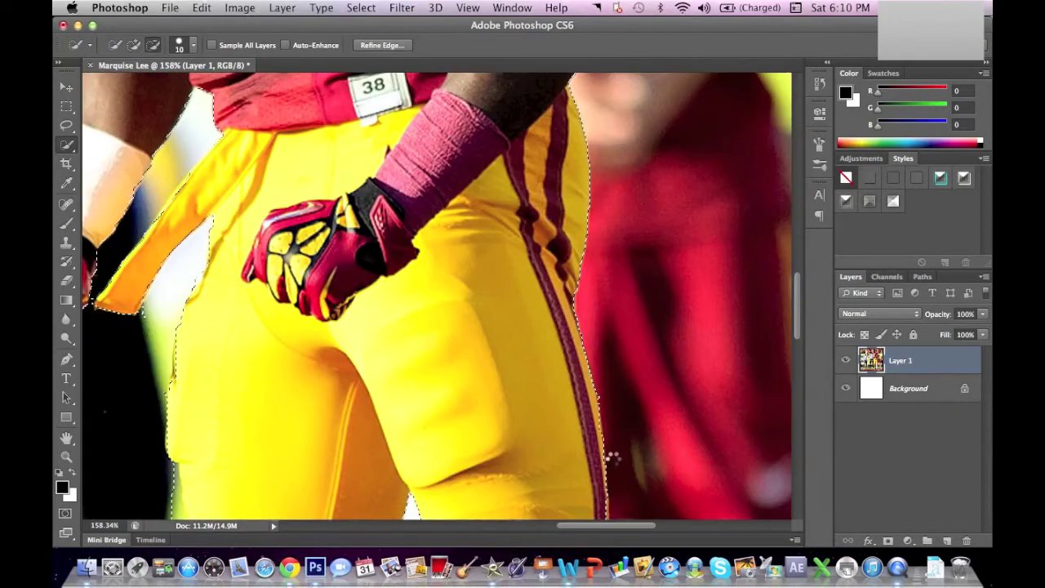
{"action": "key", "text": "super+j"}
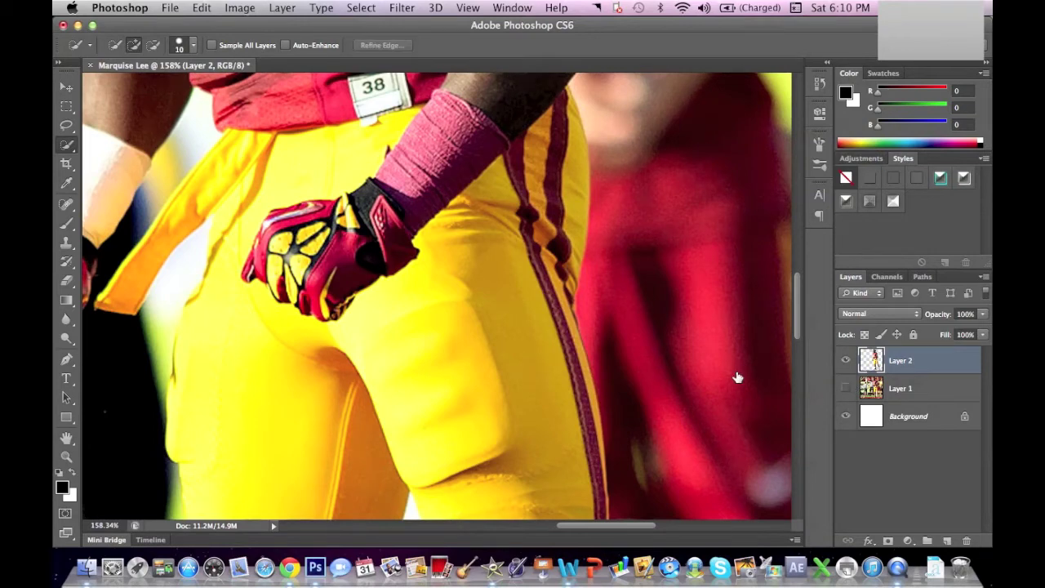
{"action": "left_click", "coordinate": [846, 389]}
{"action": "left_click", "coordinate": [846, 391]}
{"action": "scroll", "coordinate": [578, 400], "scroll_direction": "down", "scroll_amount": 5}
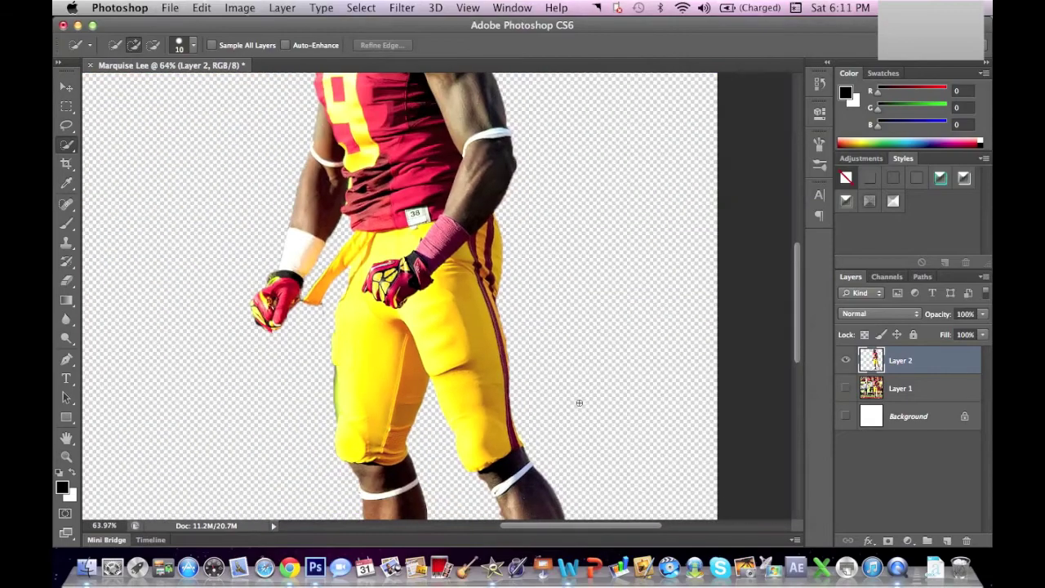
Step: Remove the green fringe along the outer edge of the player's thigh with the Polygonal Lasso tool
{"action": "scroll", "coordinate": [579, 403], "scroll_direction": "up", "scroll_amount": 5}
{"action": "scroll", "coordinate": [579, 403], "scroll_direction": "left", "scroll_amount": 5}
{"action": "scroll", "coordinate": [579, 403], "scroll_direction": "down", "scroll_amount": 3}
{"action": "left_click", "coordinate": [67, 146]}
{"action": "left_click", "coordinate": [122, 164]}
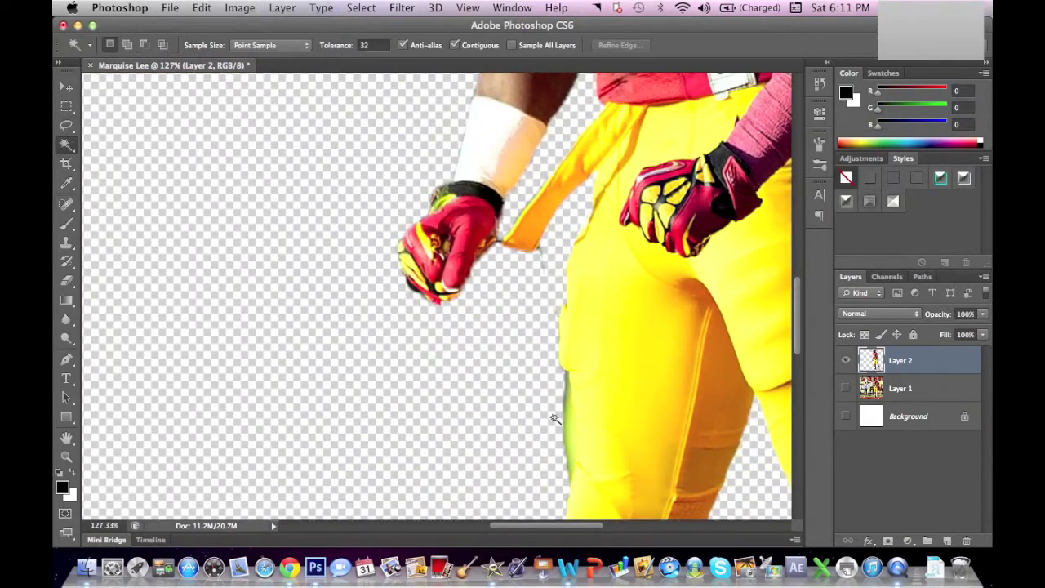
{"action": "key", "text": "l"}
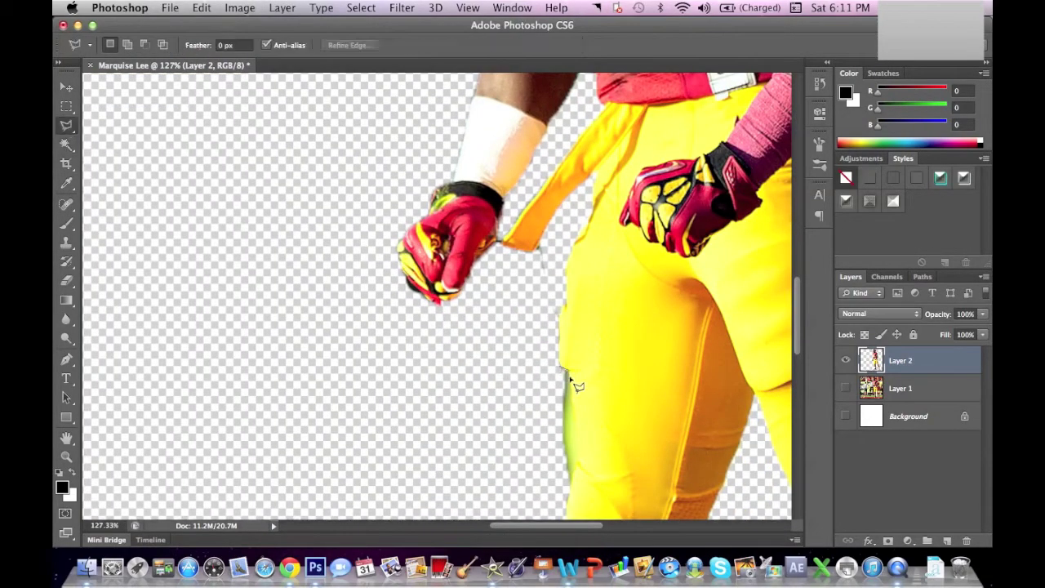
{"action": "scroll", "coordinate": [562, 392], "scroll_direction": "down", "scroll_amount": 5}
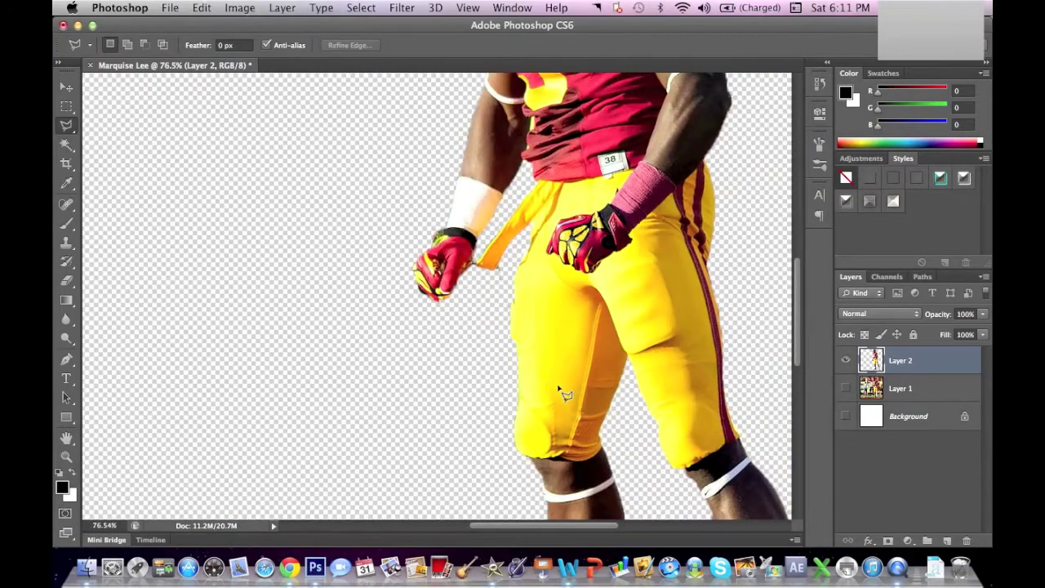
{"action": "scroll", "coordinate": [560, 389], "scroll_direction": "up", "scroll_amount": 5}
Step: Set the Magic Wand tolerance to 50 and delete the orange background in and beside the lower face mask openings
{"action": "scroll", "coordinate": [561, 390], "scroll_direction": "up", "scroll_amount": 10}
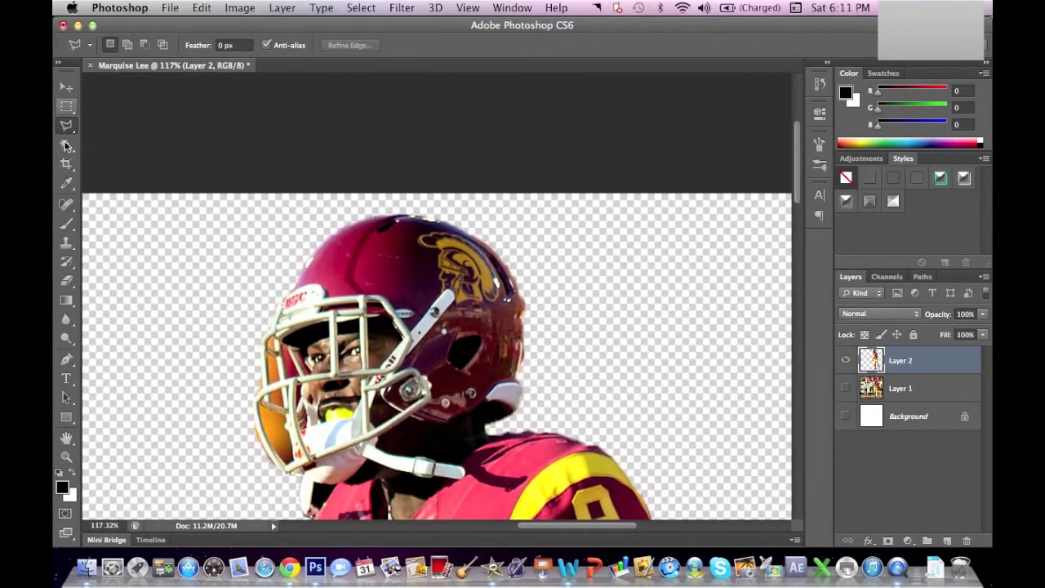
{"action": "left_click", "coordinate": [67, 145]}
{"action": "scroll", "coordinate": [415, 284], "scroll_direction": "up", "scroll_amount": 4}
{"action": "left_click", "coordinate": [505, 421]}
{"action": "key", "text": "super+d"}
{"action": "double_click", "coordinate": [379, 46]}
{"action": "type", "text": "50"}
{"action": "key", "text": "Return"}
{"action": "left_click", "coordinate": [513, 436]}
{"action": "key", "text": "Delete"}
{"action": "left_click", "coordinate": [533, 478]}
{"action": "left_click", "coordinate": [539, 487]}
{"action": "key", "text": "Delete"}
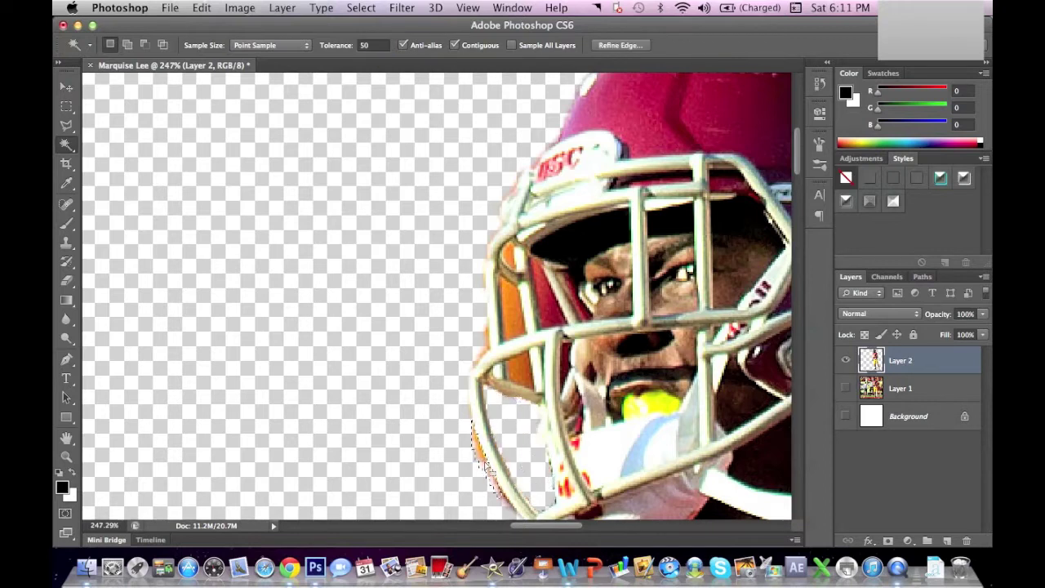
Step: Delete the remaining orange background from the upper and inner face mask openings and its outer edge, and clear the selection
{"action": "left_click", "coordinate": [542, 304]}
{"action": "key", "text": "Delete"}
{"action": "left_click", "coordinate": [558, 319]}
{"action": "key", "text": "Delete"}
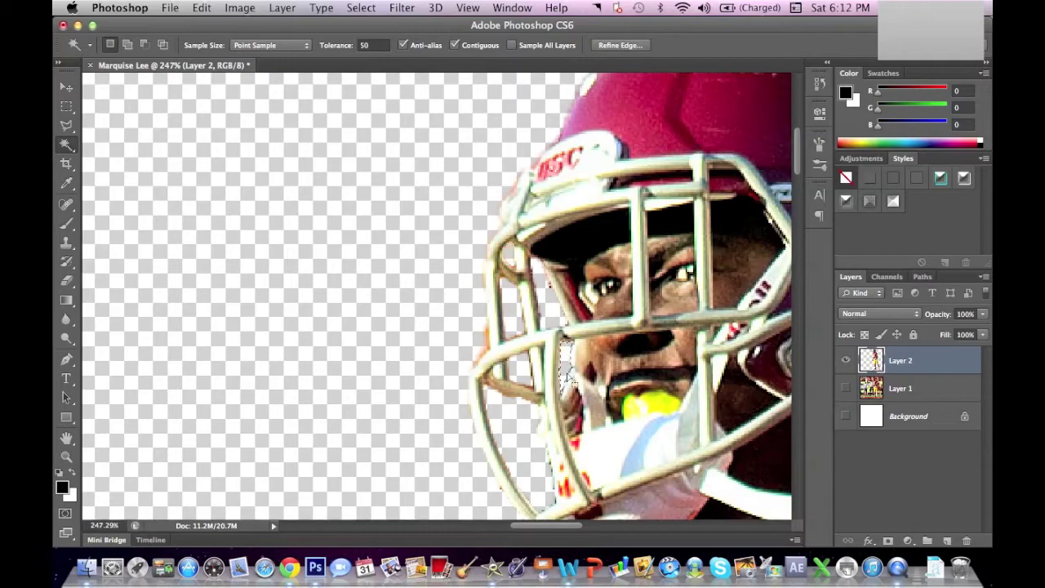
{"action": "key", "text": "super+d"}
{"action": "left_click", "coordinate": [489, 340]}
{"action": "key", "text": "Delete"}
{"action": "key", "text": "super+d"}
{"action": "key", "text": "super+d"}
Step: Clean up leftover edges around the glove, towel and shoelaces with the Eraser, using size 3 for the laces
{"action": "scroll", "coordinate": [552, 293], "scroll_direction": "down", "scroll_amount": 10}
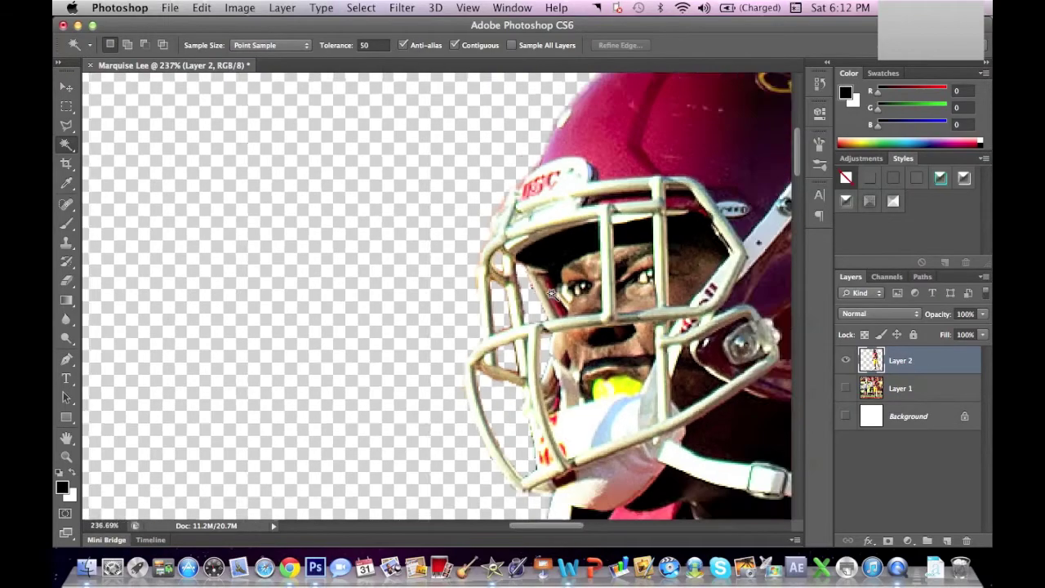
{"action": "scroll", "coordinate": [147, 242], "scroll_direction": "up", "scroll_amount": 10}
{"action": "key", "text": "e"}
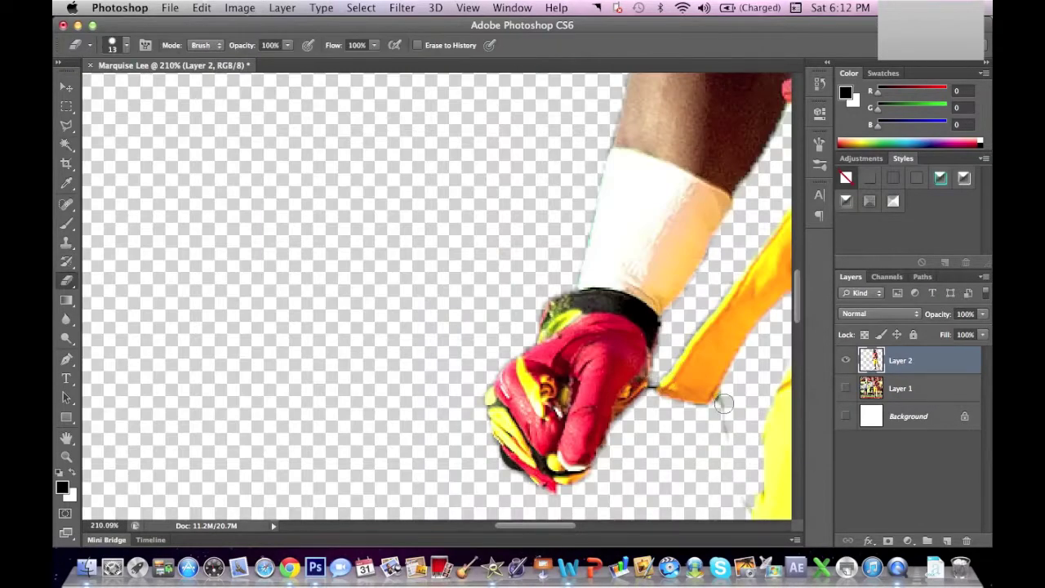
{"action": "scroll", "coordinate": [667, 358], "scroll_direction": "down", "scroll_amount": 5}
{"action": "scroll", "coordinate": [662, 348], "scroll_direction": "down", "scroll_amount": 10}
{"action": "scroll", "coordinate": [661, 348], "scroll_direction": "up", "scroll_amount": 5}
{"action": "scroll", "coordinate": [662, 349], "scroll_direction": "right", "scroll_amount": 4}
{"action": "scroll", "coordinate": [665, 350], "scroll_direction": "up", "scroll_amount": 8}
{"action": "scroll", "coordinate": [572, 331], "scroll_direction": "up", "scroll_amount": 3}
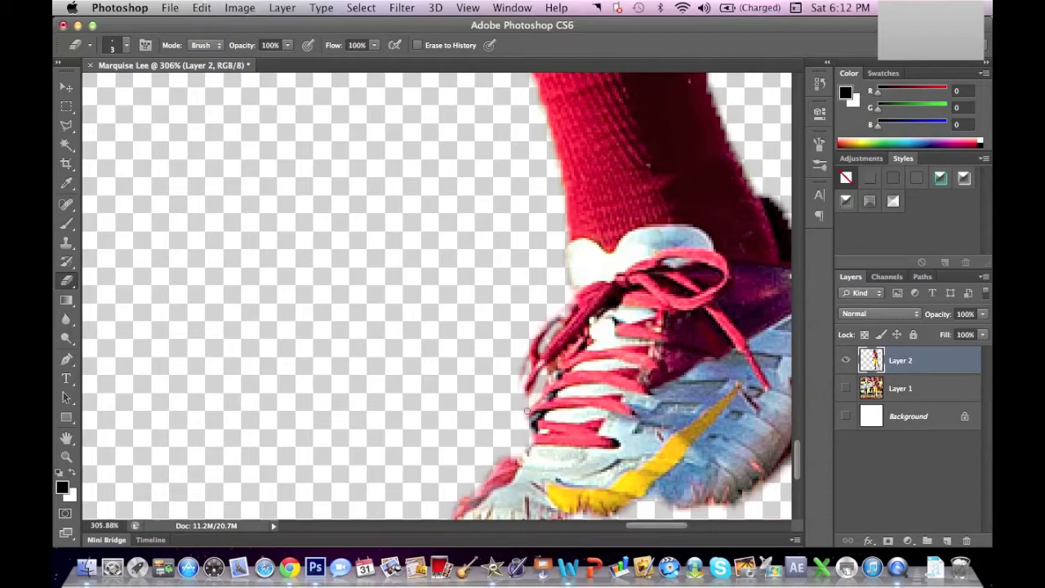
{"action": "scroll", "coordinate": [497, 357], "scroll_direction": "down", "scroll_amount": 8}
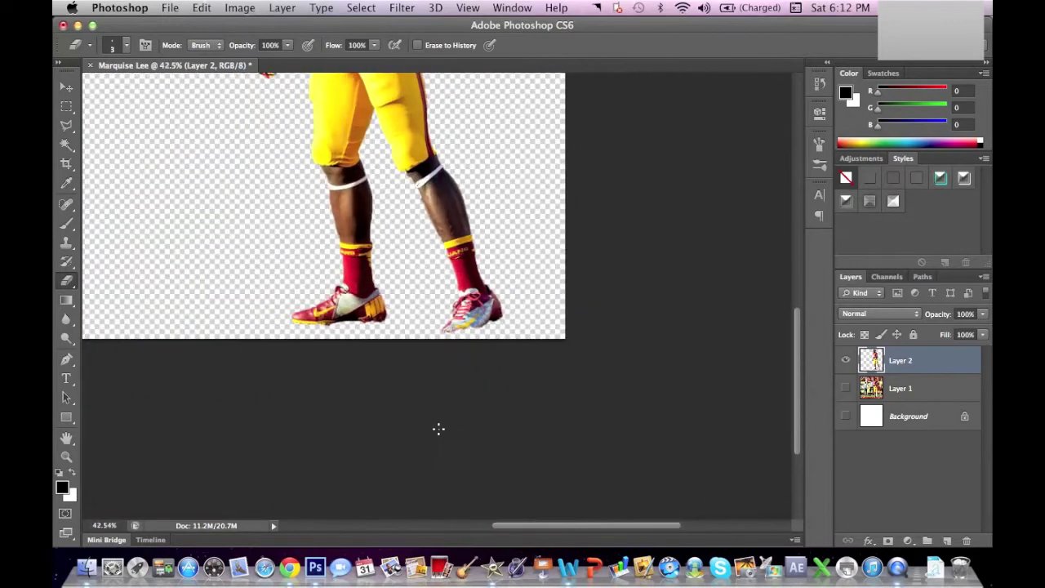
Step: Show Layer 1 again, select only the football with the Quick Selection tool and copy it to a new layer
{"action": "left_click", "coordinate": [846, 388]}
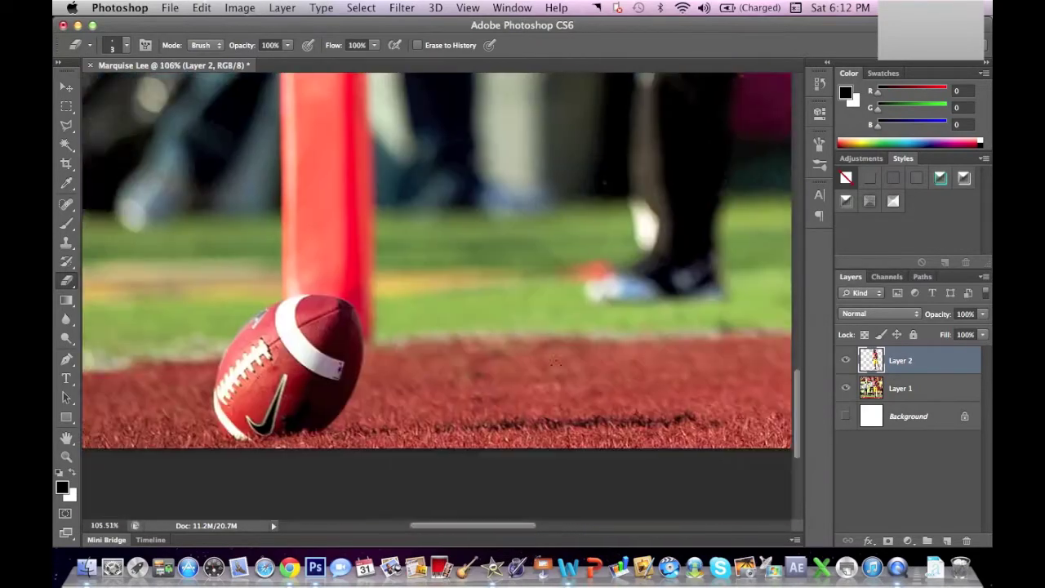
{"action": "left_click", "coordinate": [67, 143]}
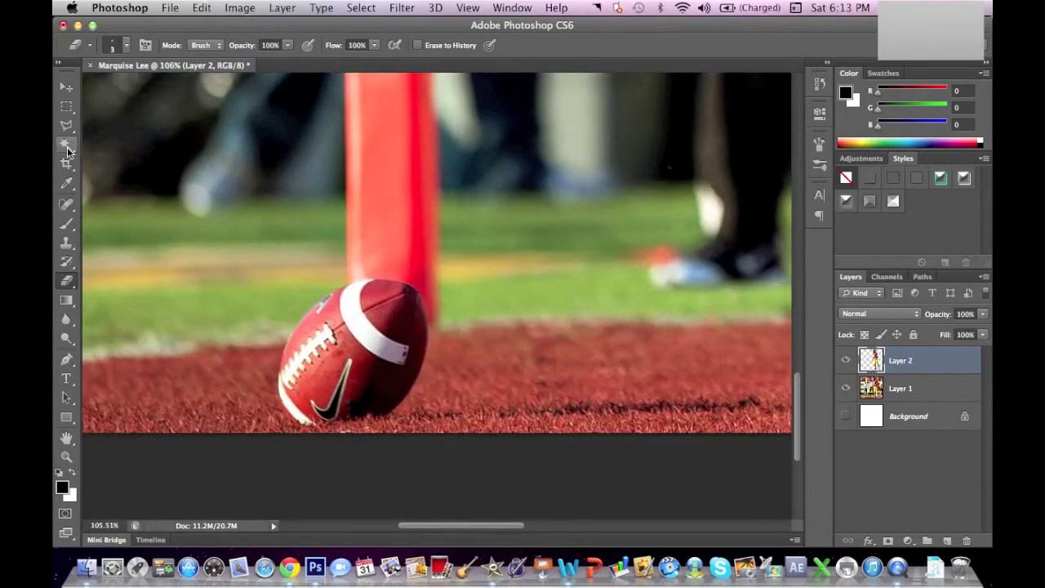
{"action": "mouse_move", "coordinate": [403, 361]}
{"action": "left_mouse_down"}
{"action": "mouse_move", "coordinate": [314, 400]}
{"action": "mouse_move", "coordinate": [405, 327]}
{"action": "mouse_move", "coordinate": [381, 299]}
{"action": "mouse_move", "coordinate": [343, 392]}
{"action": "mouse_move", "coordinate": [400, 400]}
{"action": "left_mouse_up"}
{"action": "left_click", "coordinate": [896, 392]}
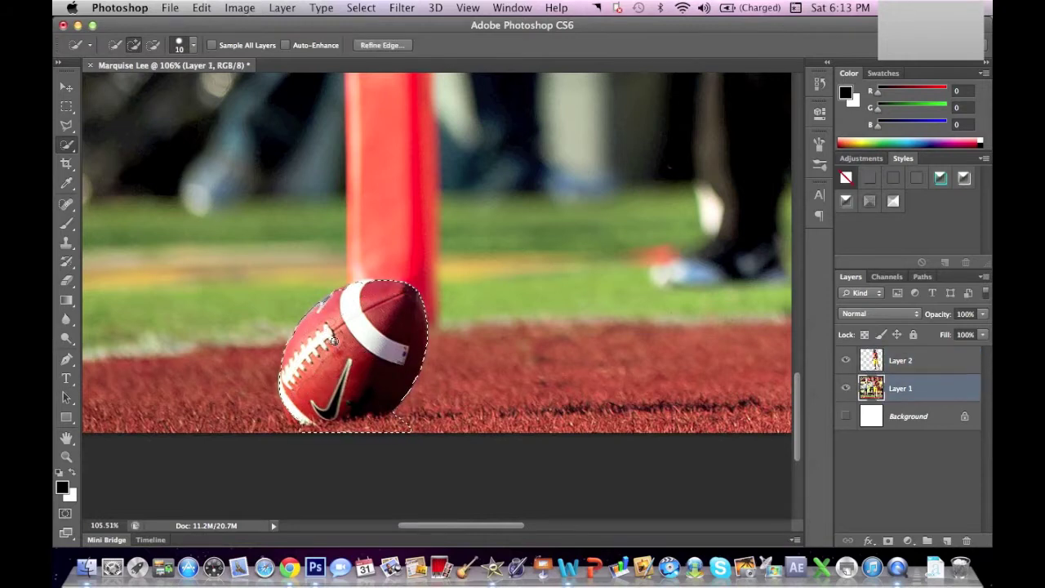
{"action": "key", "text": "alt"}
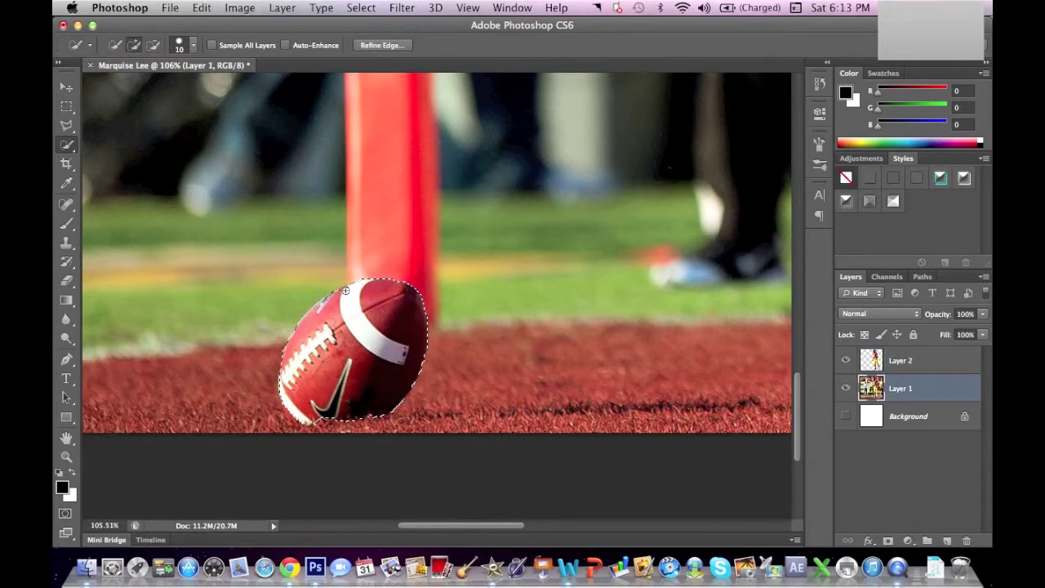
{"action": "key", "text": "super+j"}
{"action": "scroll", "coordinate": [516, 272], "scroll_direction": "down", "scroll_amount": 10}
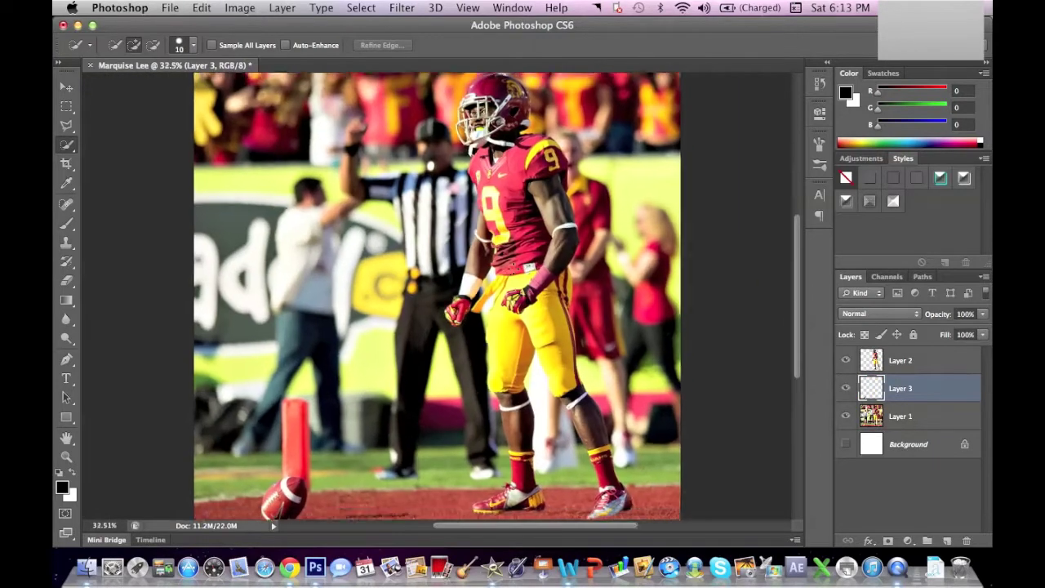
{"action": "key", "text": "Delete"}
{"action": "scroll", "coordinate": [759, 307], "scroll_direction": "up", "scroll_amount": 6}
{"action": "scroll", "coordinate": [760, 307], "scroll_direction": "down", "scroll_amount": 5}
{"action": "key", "text": "super+z"}
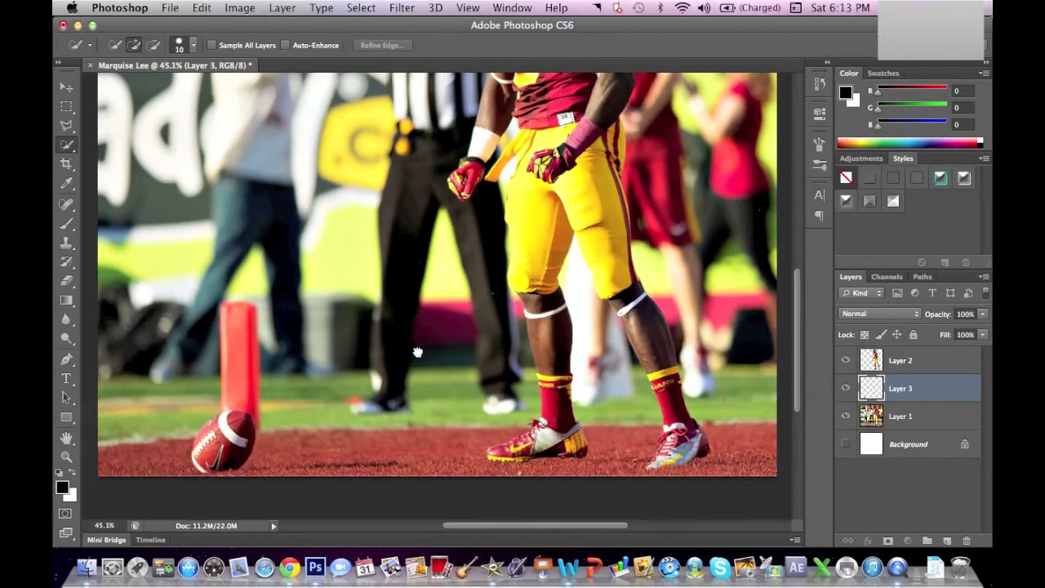
Step: Outline the strip of red turf on Layer 1 with the Polygonal Lasso tool and copy it to a new layer
{"action": "left_click", "coordinate": [912, 423]}
{"action": "left_click", "coordinate": [67, 126]}
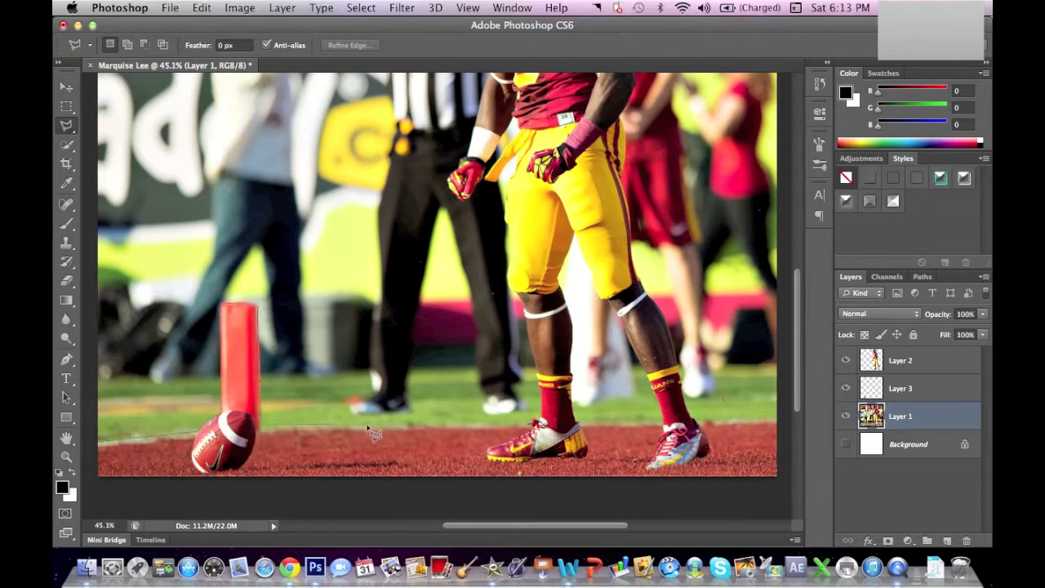
{"action": "left_click", "coordinate": [791, 488]}
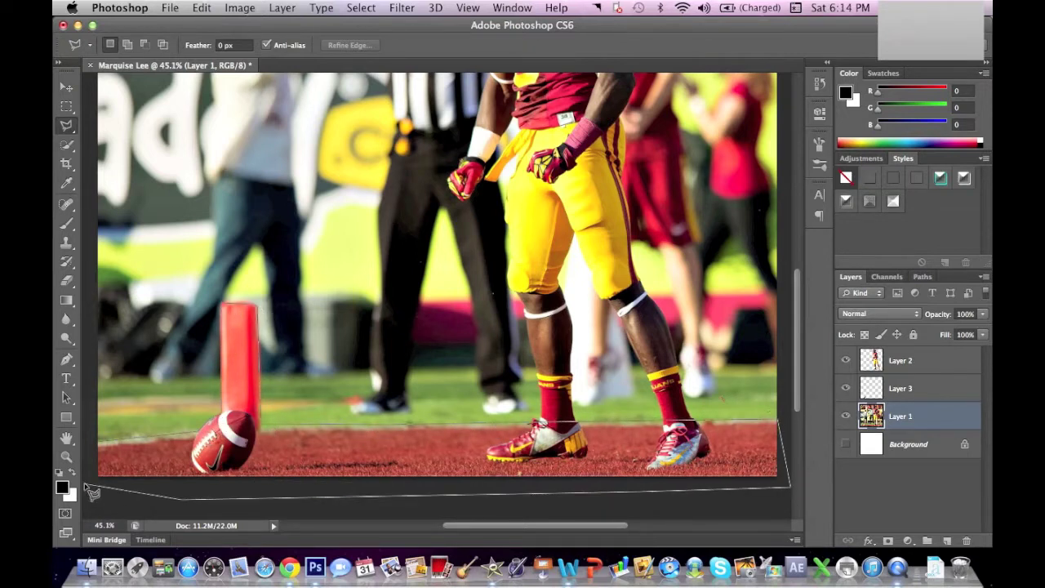
{"action": "left_click", "coordinate": [103, 449]}
{"action": "key", "text": "super+j"}
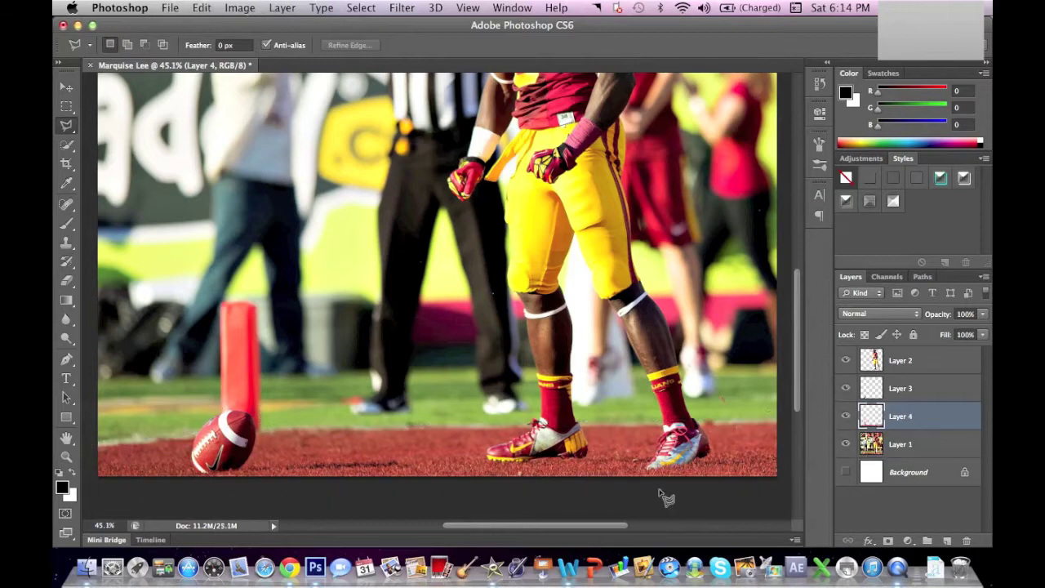
Step: Show the Background layer and apply the Last Used Settings preset of Topaz Adjust 5 to the player on Layer 2
{"action": "key", "text": "super+minus"}
{"action": "left_click", "coordinate": [891, 450]}
{"action": "left_click", "coordinate": [849, 473]}
{"action": "left_click", "coordinate": [898, 364]}
{"action": "left_click", "coordinate": [400, 8]}
{"action": "mouse_move", "coordinate": [474, 333]}
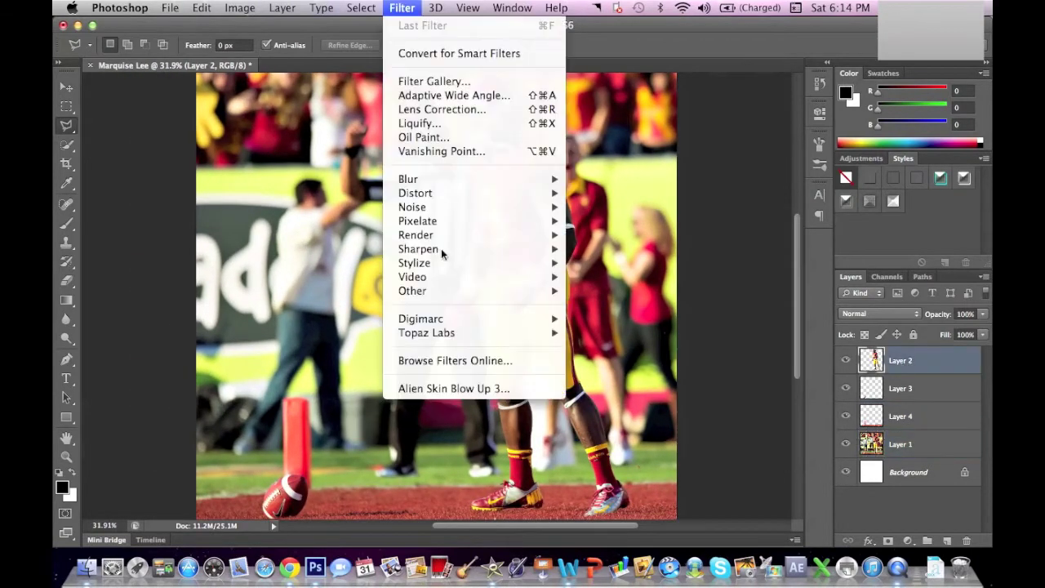
{"action": "left_click", "coordinate": [630, 333]}
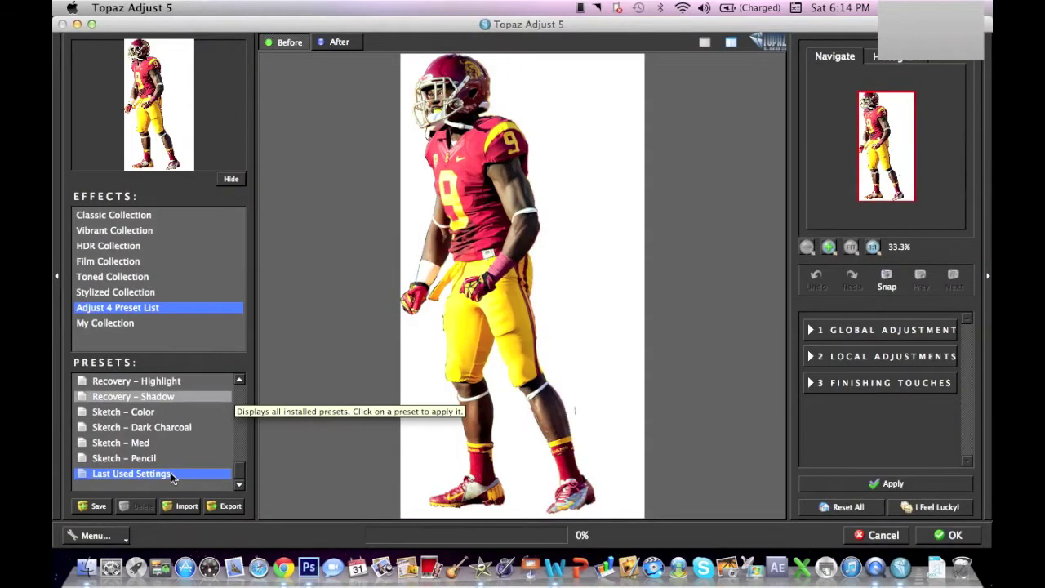
{"action": "left_click", "coordinate": [173, 477]}
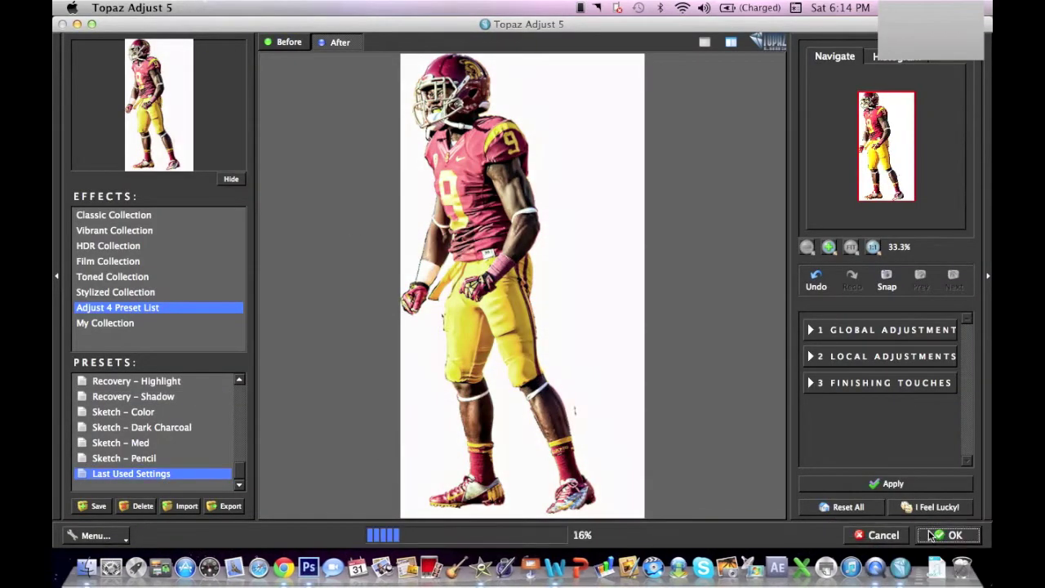
{"action": "left_click", "coordinate": [931, 535]}
Step: Denoise the player on Layer 2 with Topaz DeNoise 5 using the JPEG - strongest preset
{"action": "left_click", "coordinate": [402, 8]}
{"action": "mouse_move", "coordinate": [459, 334]}
{"action": "left_click", "coordinate": [651, 398]}
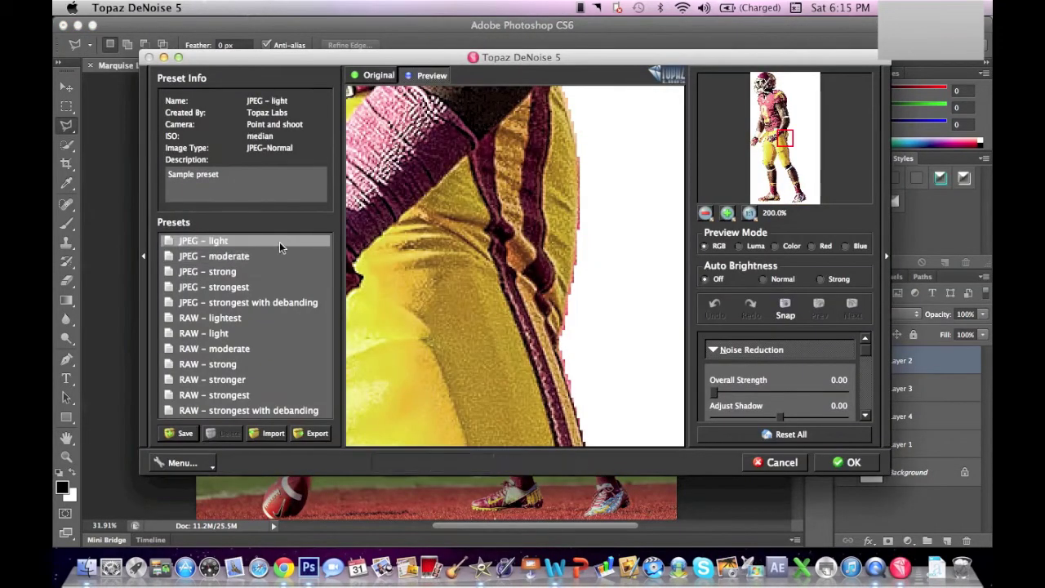
{"action": "left_click", "coordinate": [279, 242]}
{"action": "left_click", "coordinate": [268, 288]}
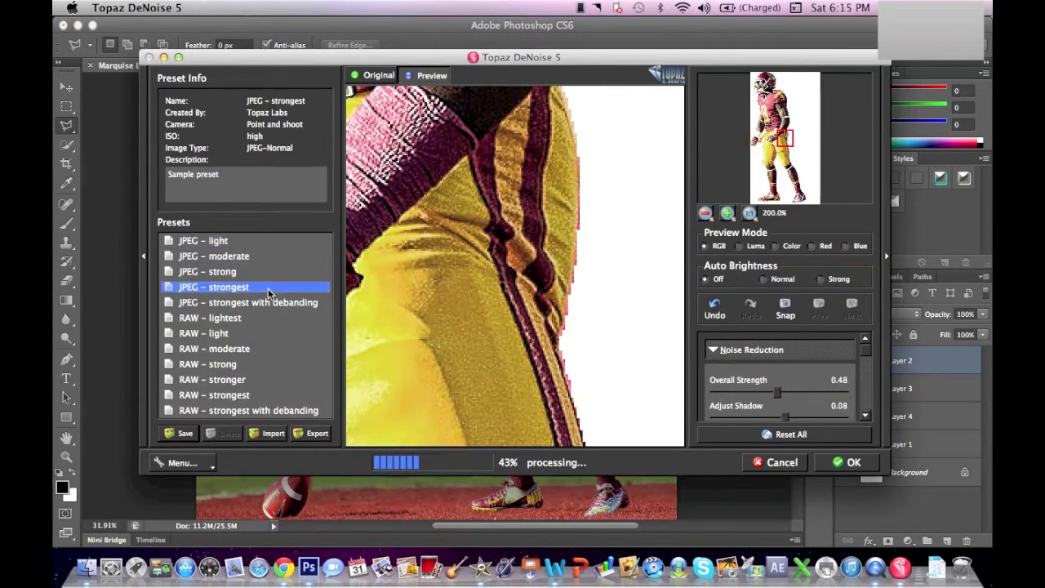
{"action": "left_click", "coordinate": [852, 463]}
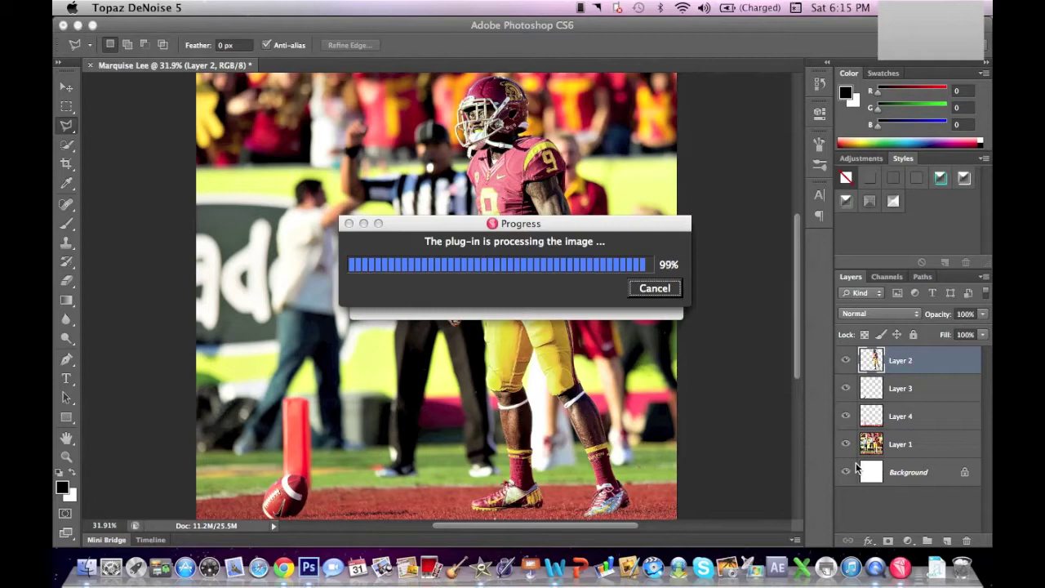
Step: Smooth the player on Layer 2 with Topaz Clean 3 using the skin preset
{"action": "left_click", "coordinate": [401, 7]}
{"action": "mouse_move", "coordinate": [420, 334]}
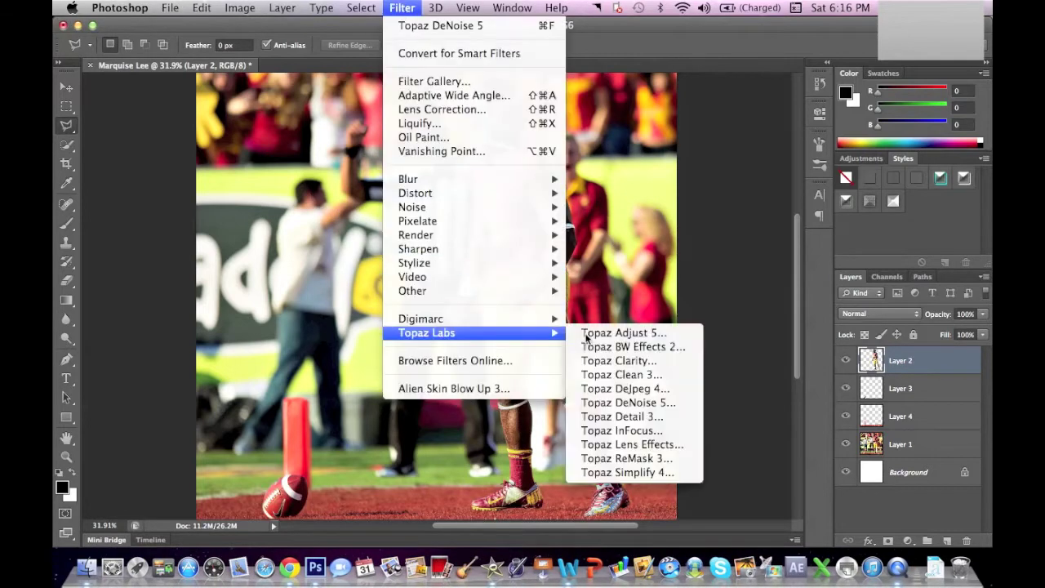
{"action": "left_click", "coordinate": [685, 373]}
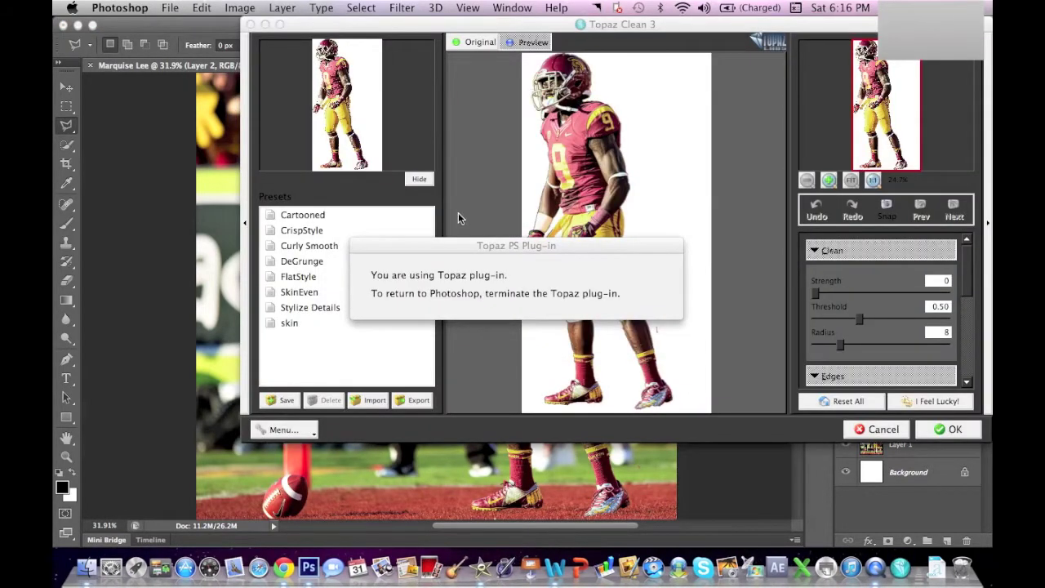
{"action": "left_click", "coordinate": [342, 323]}
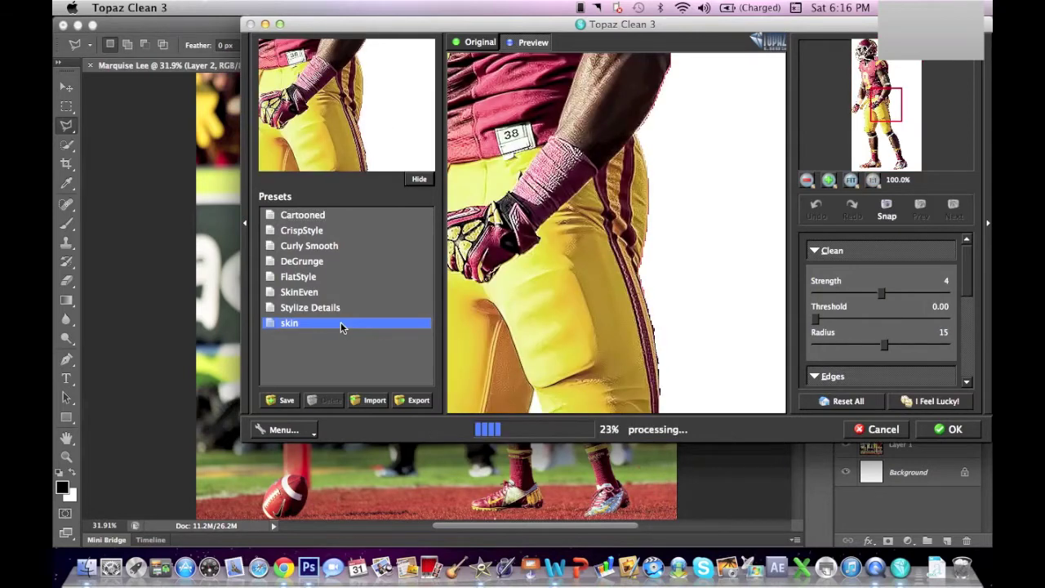
{"action": "left_click", "coordinate": [947, 429]}
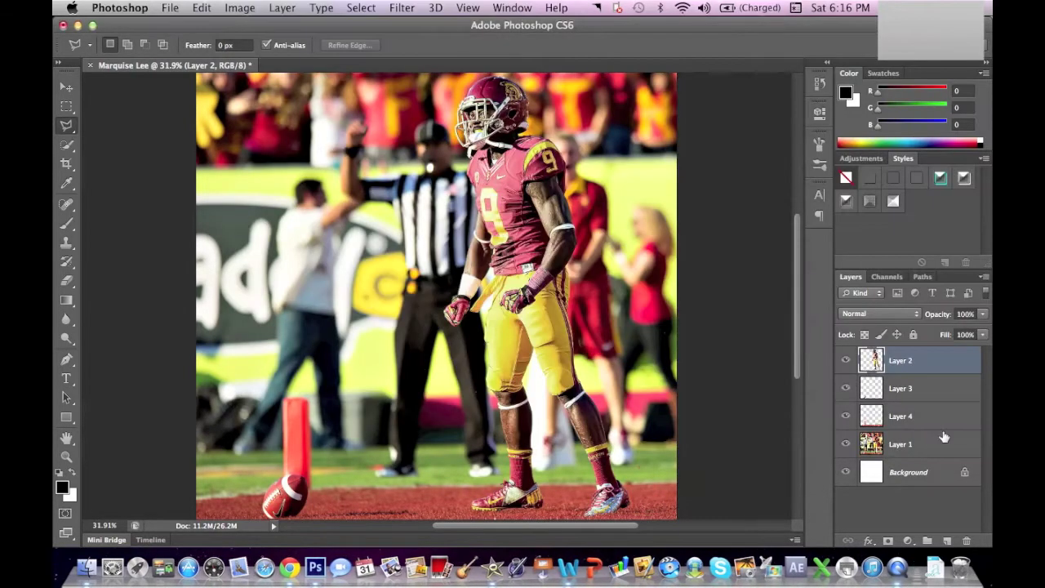
Step: Denoise the football on Layer 3 with Topaz DeNoise 5 using the JPEG - strongest preset
{"action": "left_click", "coordinate": [887, 390]}
{"action": "left_click", "coordinate": [402, 8]}
{"action": "mouse_move", "coordinate": [441, 332]}
{"action": "left_click", "coordinate": [666, 338]}
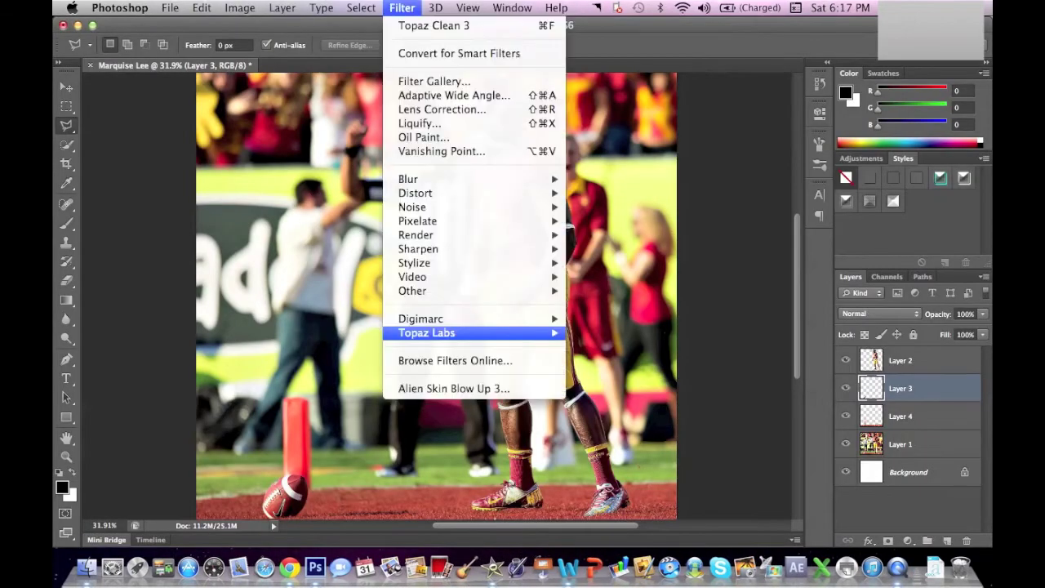
{"action": "left_click", "coordinate": [612, 398]}
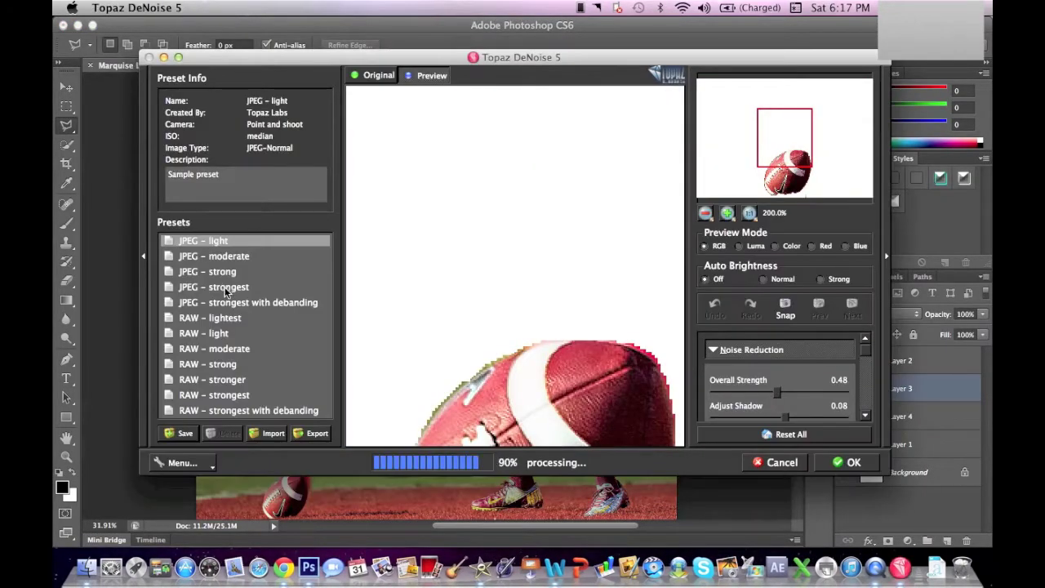
{"action": "left_click", "coordinate": [227, 288]}
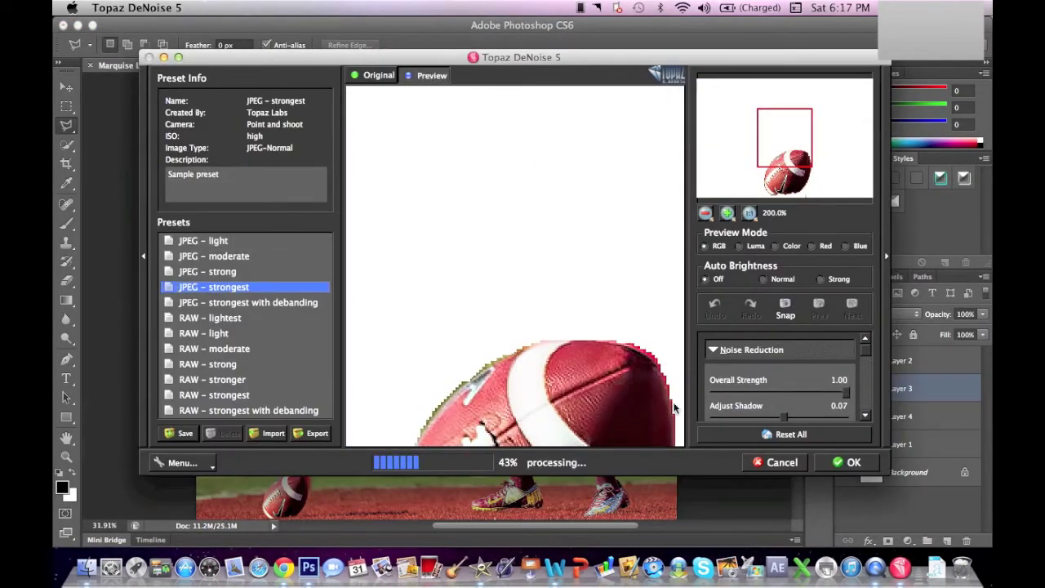
{"action": "left_click", "coordinate": [849, 463]}
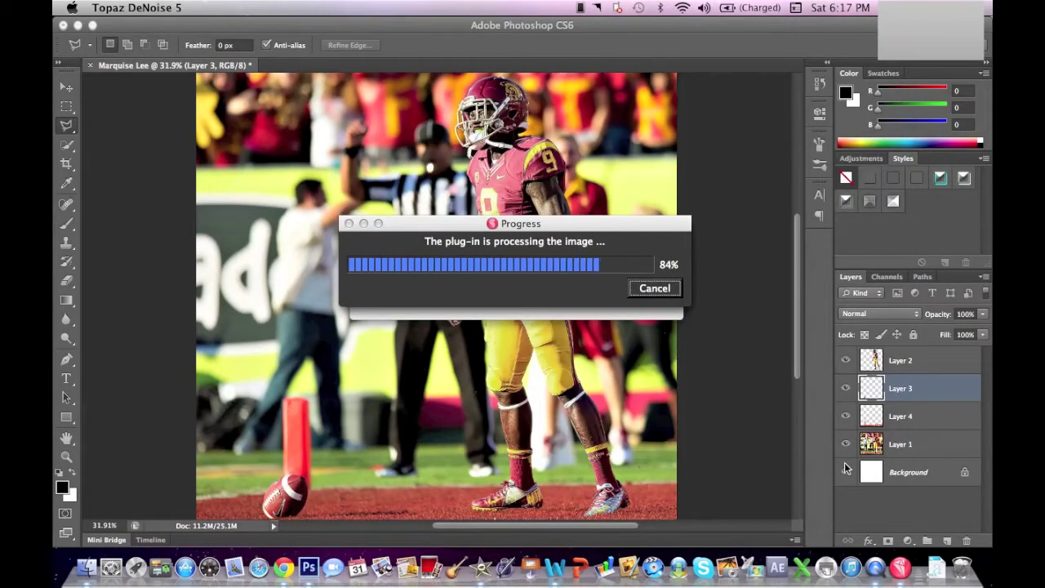
Step: Smooth the football with the skin preset of Topaz Clean 3 and merge its layer down into Layer 4
{"action": "left_click", "coordinate": [401, 7]}
{"action": "mouse_move", "coordinate": [507, 332]}
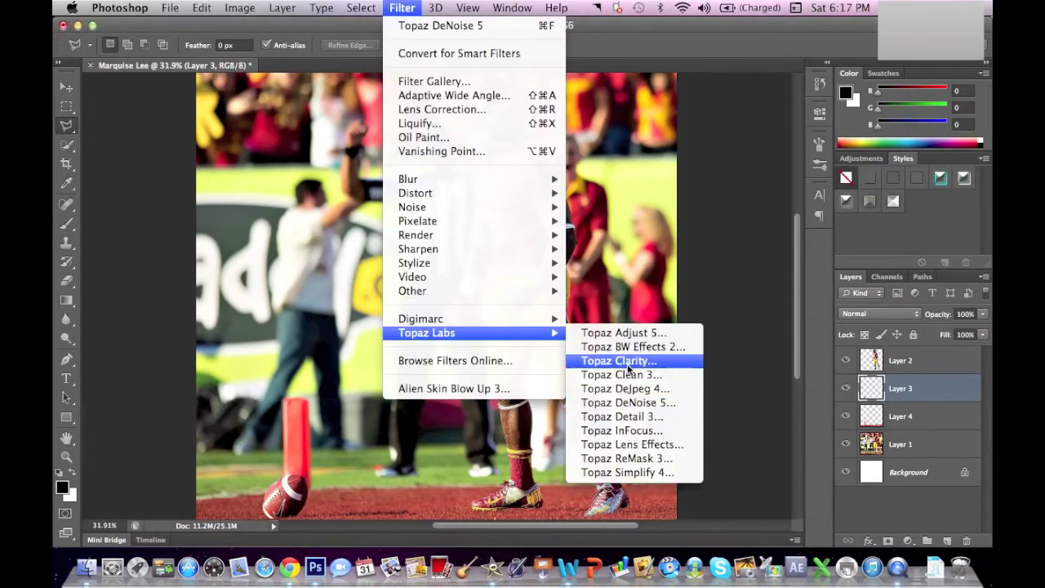
{"action": "left_click", "coordinate": [624, 375]}
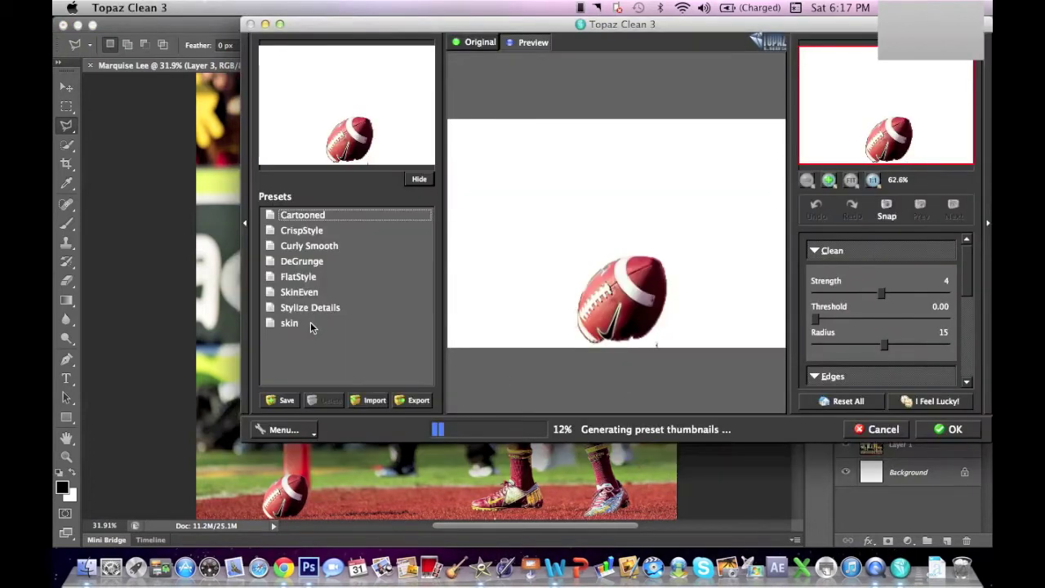
{"action": "left_click", "coordinate": [309, 325]}
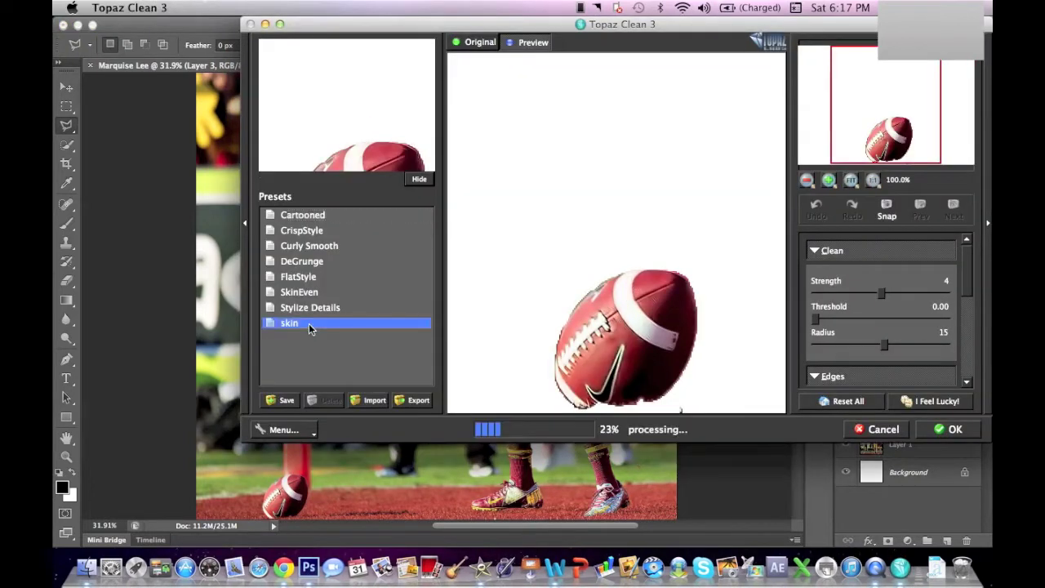
{"action": "left_click", "coordinate": [953, 429]}
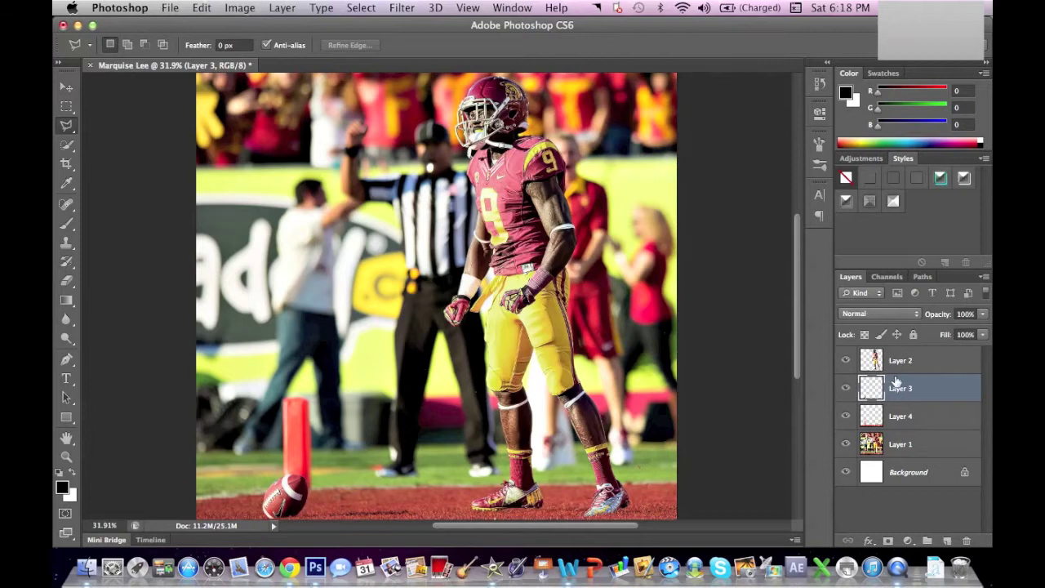
{"action": "right_click", "coordinate": [896, 381]}
{"action": "left_click", "coordinate": [784, 355]}
Step: Duplicate Layer 1 and apply a Hue/Saturation adjustment to the copy
{"action": "left_click", "coordinate": [893, 424]}
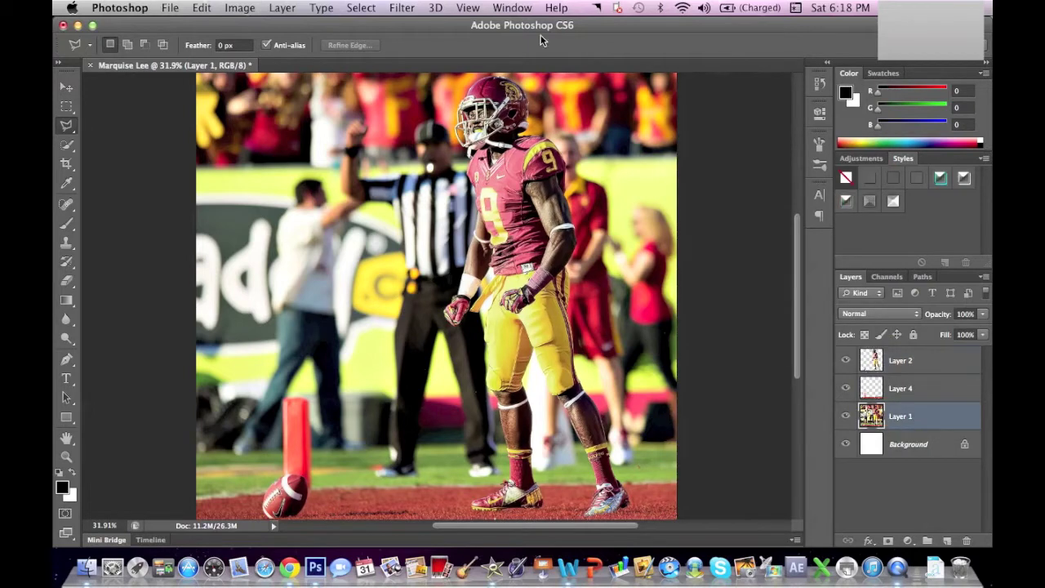
{"action": "key", "text": "super+j"}
{"action": "left_click", "coordinate": [240, 8]}
{"action": "mouse_move", "coordinate": [277, 52]}
{"action": "left_click", "coordinate": [433, 137]}
{"action": "left_click_drag", "start_coordinate": [482, 277], "coordinate": [409, 279]}
{"action": "left_click_drag", "start_coordinate": [419, 135], "coordinate": [508, 155]}
{"action": "left_click_drag", "start_coordinate": [500, 299], "coordinate": [569, 298]}
{"action": "left_click", "coordinate": [741, 207]}
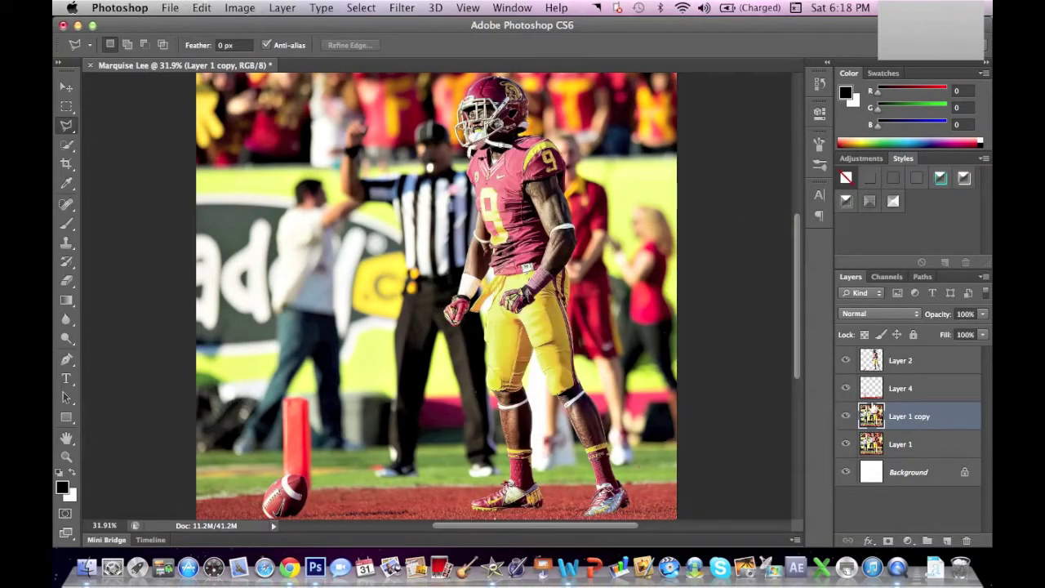
Step: Bring the dark light-glow image into the document as a new layer above Layer 1 copy and rotate it 90 degrees
{"action": "left_click", "coordinate": [290, 568]}
{"action": "left_click", "coordinate": [843, 34]}
{"action": "left_click_drag", "start_coordinate": [767, 367], "coordinate": [251, 155]}
{"action": "left_click_drag", "start_coordinate": [474, 458], "coordinate": [236, 457]}
{"action": "double_click", "coordinate": [405, 45]}
{"action": "type", "text": "90"}
{"action": "key", "text": "Return"}
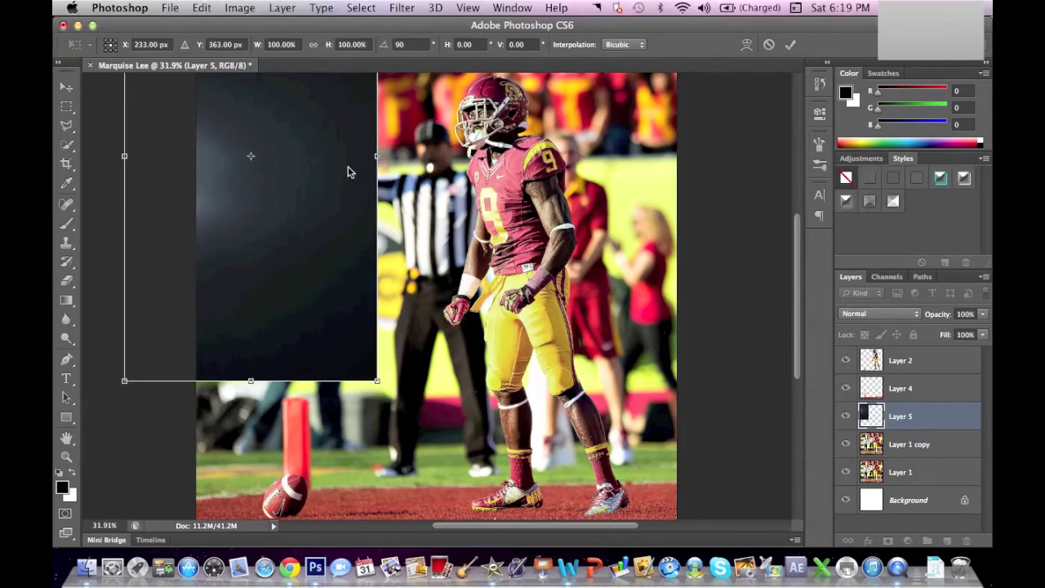
Step: Scale the light-glow image to about 192% and position it to cover the whole canvas
{"action": "scroll", "coordinate": [348, 172], "scroll_direction": "down", "scroll_amount": 3}
{"action": "left_click_drag", "start_coordinate": [335, 249], "coordinate": [387, 345]}
{"action": "left_click_drag", "start_coordinate": [446, 143], "coordinate": [788, 15]}
{"action": "left_click_drag", "start_coordinate": [586, 448], "coordinate": [560, 455]}
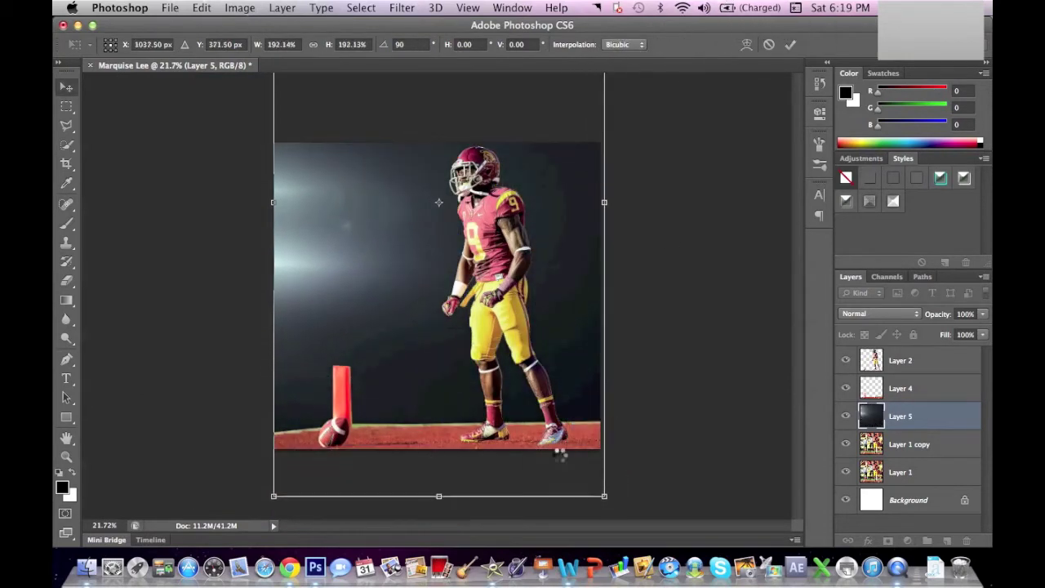
{"action": "key", "text": "Return"}
Step: Move Layer 5 to the top of the layer stack and set its blend mode to Linear Dodge (Add)
{"action": "left_click_drag", "start_coordinate": [938, 417], "coordinate": [927, 349]}
{"action": "left_click", "coordinate": [879, 314]}
{"action": "left_click", "coordinate": [871, 428]}
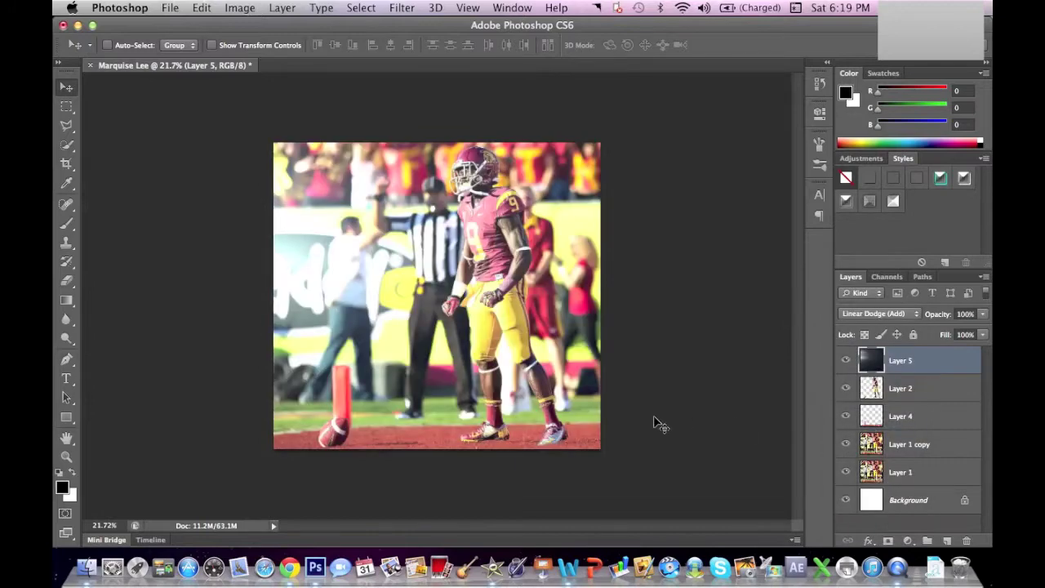
Step: Soften the background on Layer 1 copy with a Gaussian Blur
{"action": "key", "text": "super+plus"}
{"action": "left_click", "coordinate": [907, 444]}
{"action": "left_click", "coordinate": [401, 7]}
{"action": "mouse_move", "coordinate": [436, 178]}
{"action": "left_click", "coordinate": [627, 294]}
{"action": "left_click_drag", "start_coordinate": [419, 368], "coordinate": [474, 371]}
{"action": "left_click_drag", "start_coordinate": [447, 148], "coordinate": [716, 232]}
{"action": "left_click", "coordinate": [875, 254]}
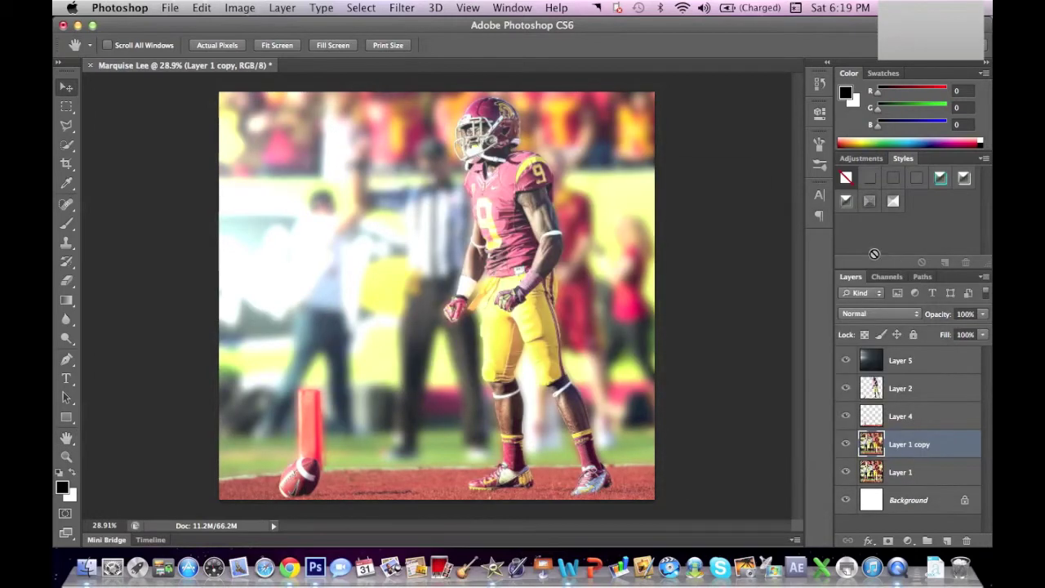
Step: Tint Layer 5 with Color Balance, setting midtones to +100 red and +100 green and shifting them moderately toward blue
{"action": "key", "text": "alt+bracketright"}
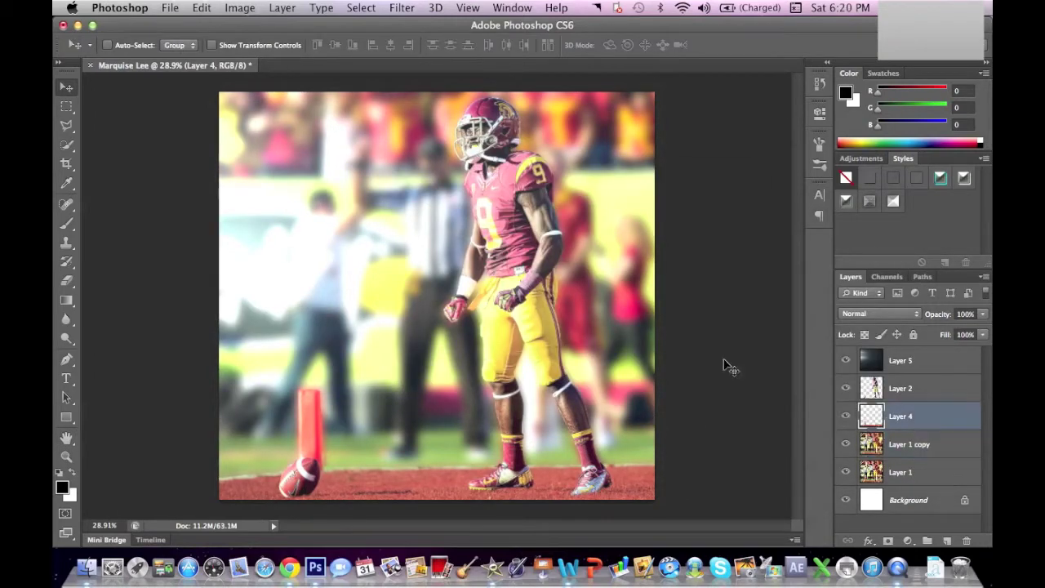
{"action": "key", "text": "alt+bracketright"}
{"action": "key", "text": "alt+bracketright"}
{"action": "left_click", "coordinate": [240, 8]}
{"action": "mouse_move", "coordinate": [264, 53]}
{"action": "left_click", "coordinate": [471, 155]}
{"action": "left_click_drag", "start_coordinate": [487, 235], "coordinate": [562, 238]}
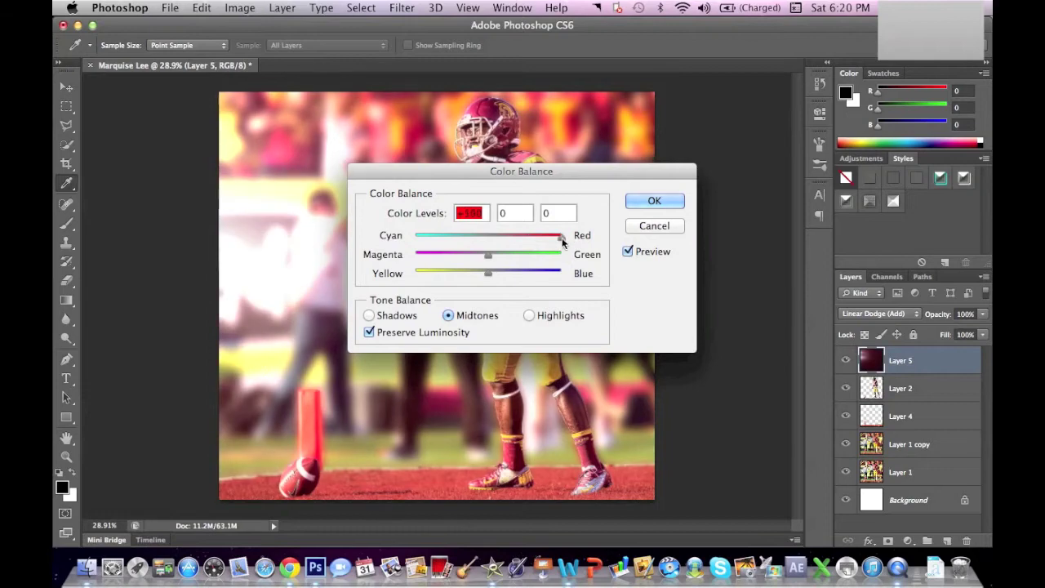
{"action": "left_click_drag", "start_coordinate": [459, 254], "coordinate": [562, 254]}
{"action": "left_click_drag", "start_coordinate": [522, 171], "coordinate": [780, 148]}
{"action": "mouse_move", "coordinate": [746, 250]}
{"action": "left_mouse_down"}
{"action": "mouse_move", "coordinate": [765, 252]}
{"action": "mouse_move", "coordinate": [688, 250]}
{"action": "mouse_move", "coordinate": [762, 255]}
{"action": "left_mouse_up"}
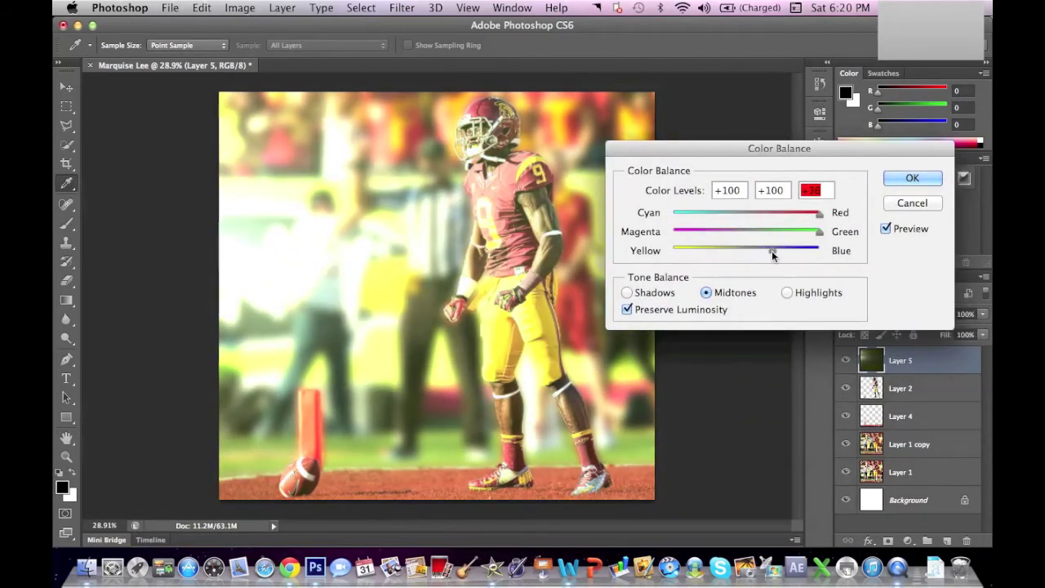
{"action": "left_click", "coordinate": [898, 183]}
Step: Try the Screen blend mode on Layer 5 and return it to Linear Dodge (Add)
{"action": "left_click", "coordinate": [859, 315]}
{"action": "left_click", "coordinate": [859, 293]}
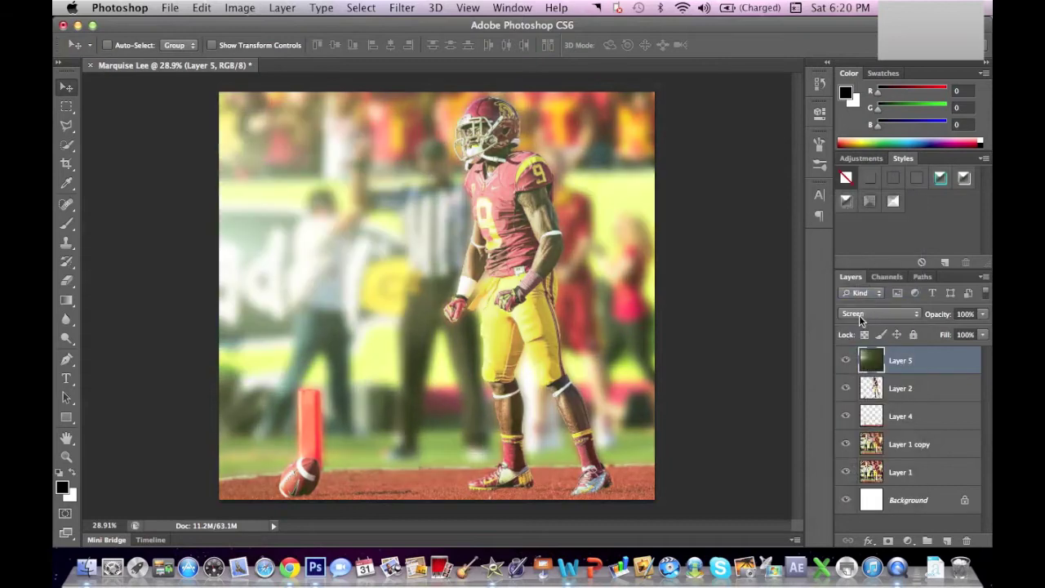
{"action": "left_click", "coordinate": [859, 317]}
{"action": "left_click", "coordinate": [859, 322]}
{"action": "left_click", "coordinate": [859, 313]}
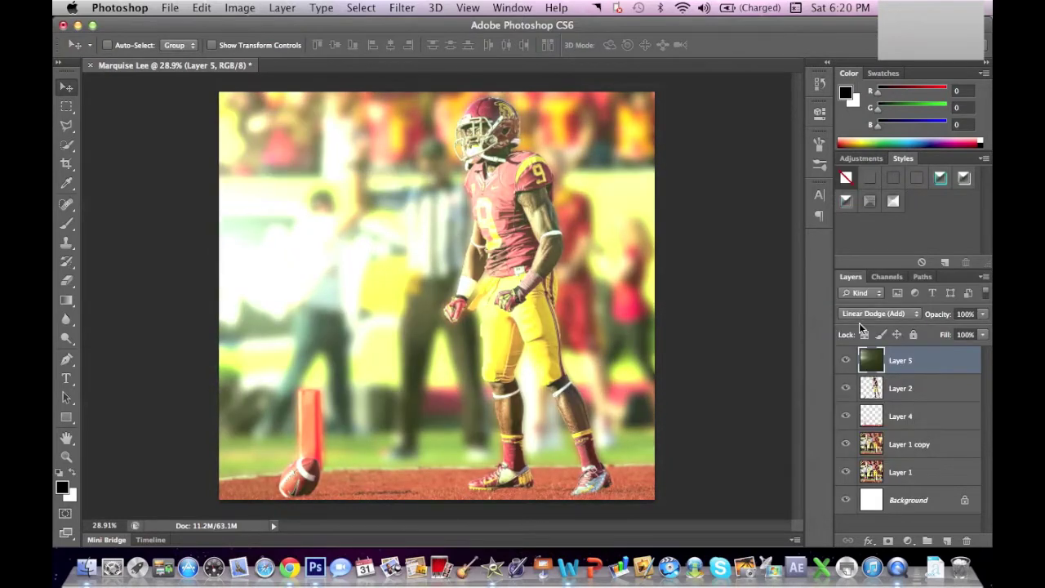
Step: Duplicate the blurred background layer, Layer 1 copy
{"action": "left_click", "coordinate": [901, 416]}
{"action": "left_click", "coordinate": [901, 472]}
{"action": "left_click", "coordinate": [906, 444]}
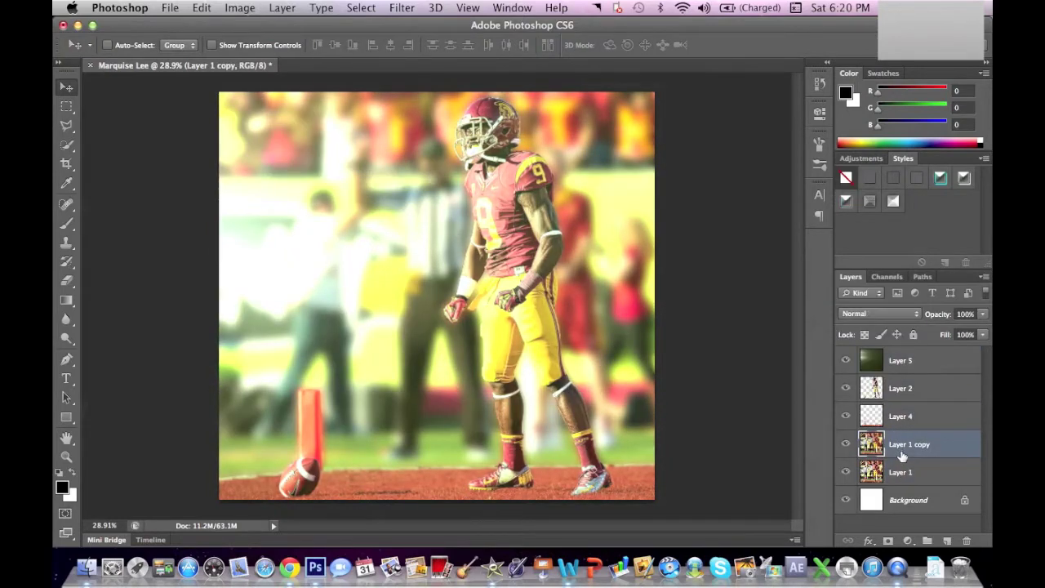
{"action": "key", "text": "ctrl+j"}
Step: Add a reversed black-to-white linear Gradient Overlay in Multiply mode to Layer 1 copy 2, with its scale reduced below 100%
{"action": "left_click", "coordinate": [887, 542]}
{"action": "left_click", "coordinate": [898, 486]}
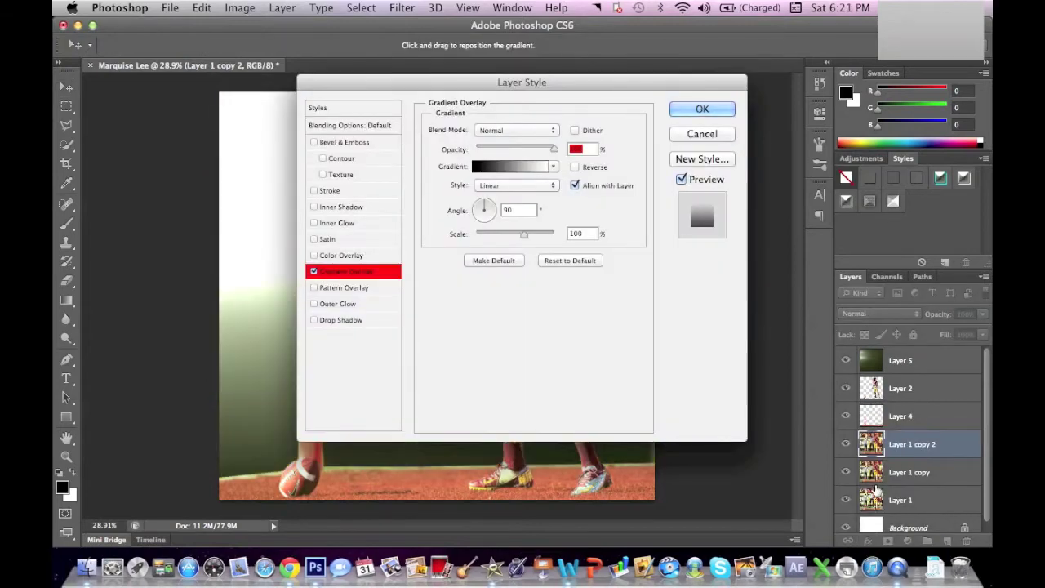
{"action": "left_click", "coordinate": [513, 130]}
{"action": "left_click", "coordinate": [492, 167]}
{"action": "left_click_drag", "start_coordinate": [488, 86], "coordinate": [732, 104]}
{"action": "left_click", "coordinate": [712, 154]}
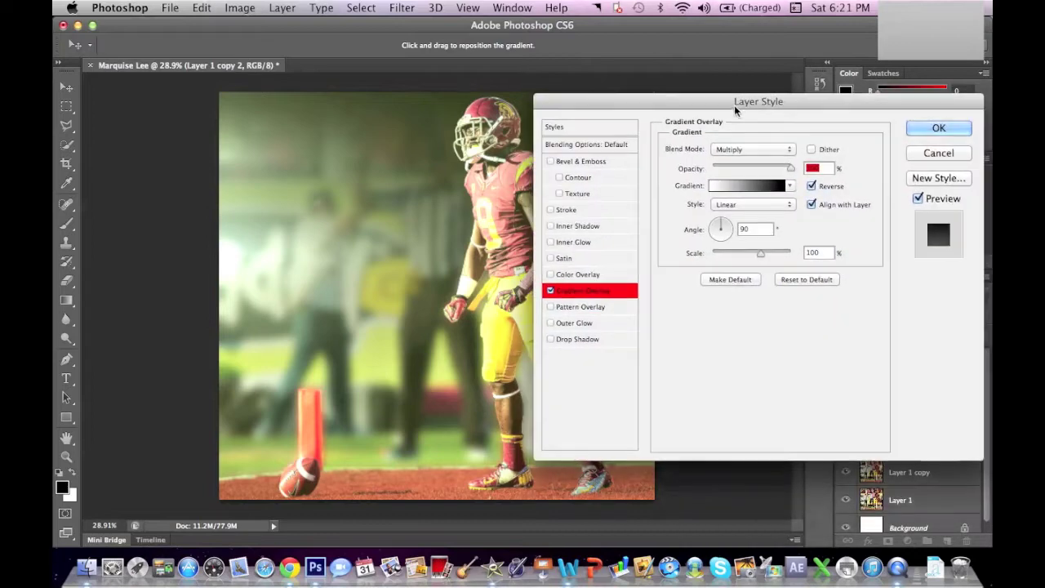
{"action": "left_click_drag", "start_coordinate": [758, 247], "coordinate": [745, 252]}
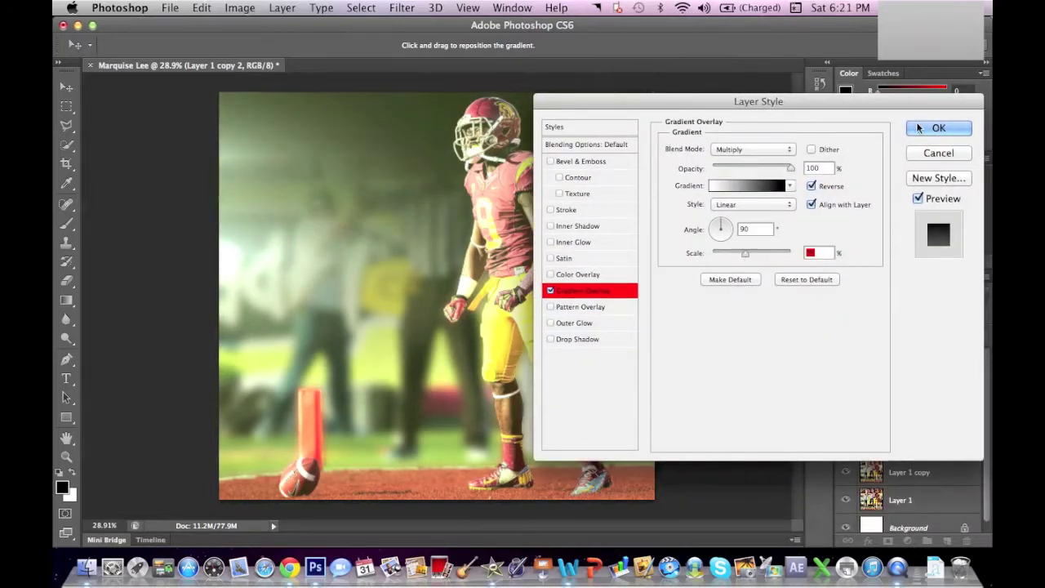
{"action": "left_click", "coordinate": [938, 128]}
Step: Duplicate the gradient-darkened layer three times and merge Layer 1 copy 2 through Layer 1 copy 5 into one layer
{"action": "scroll", "coordinate": [920, 365], "scroll_direction": "down", "scroll_amount": 7}
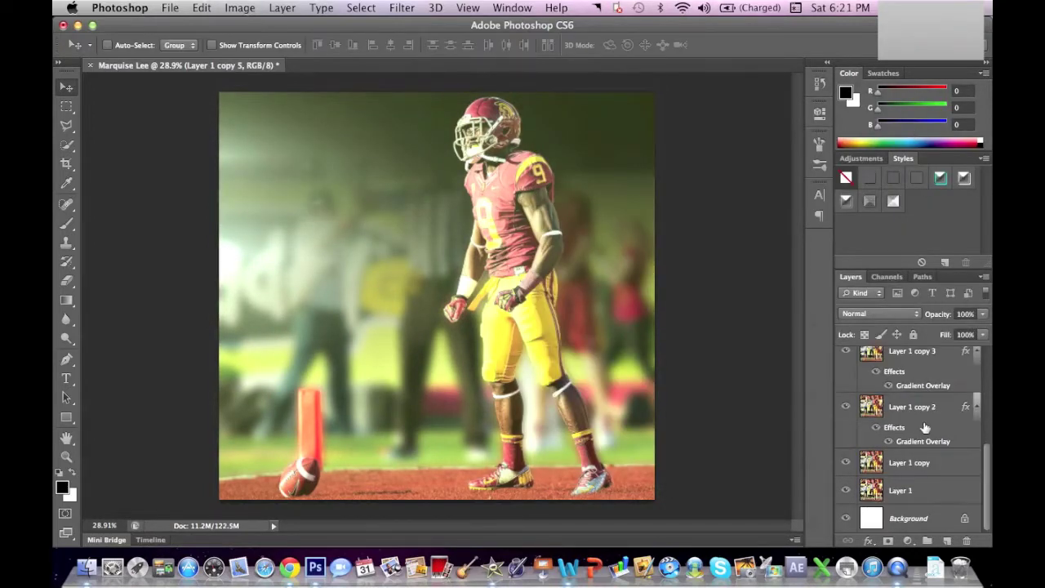
{"action": "left_click", "coordinate": [930, 408], "text": "shift"}
{"action": "right_click", "coordinate": [931, 407]}
{"action": "left_click", "coordinate": [803, 356]}
Step: Add a linear Gradient Overlay in Multiply mode to Layer 4 with a -9° angle and its scale raised above 100%
{"action": "left_click", "coordinate": [926, 413]}
{"action": "left_click", "coordinate": [867, 540]}
{"action": "left_click", "coordinate": [898, 488]}
{"action": "left_click", "coordinate": [764, 149]}
{"action": "left_click", "coordinate": [763, 186]}
{"action": "left_click", "coordinate": [735, 232]}
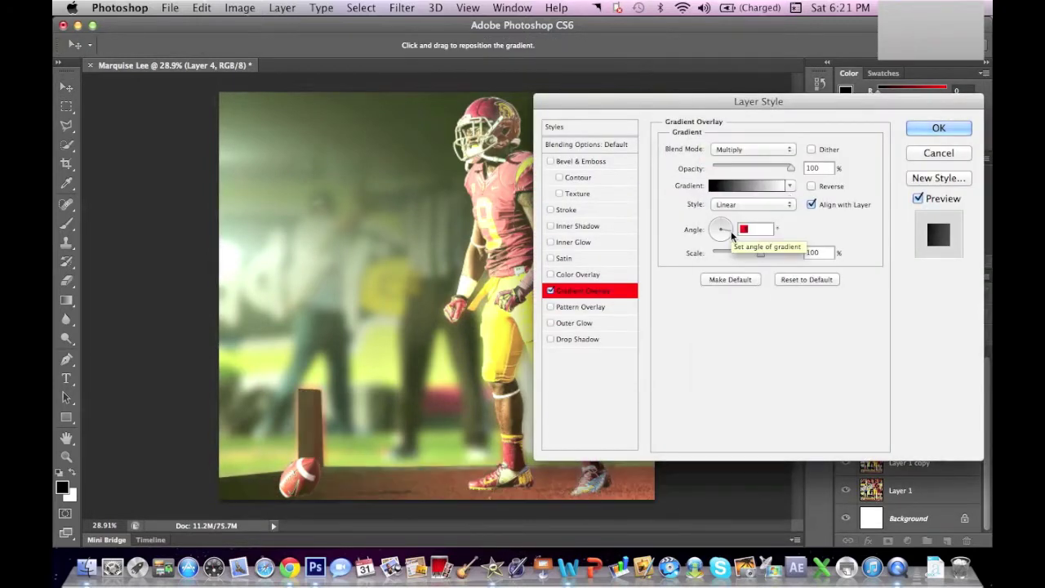
{"action": "key", "text": "Tab"}
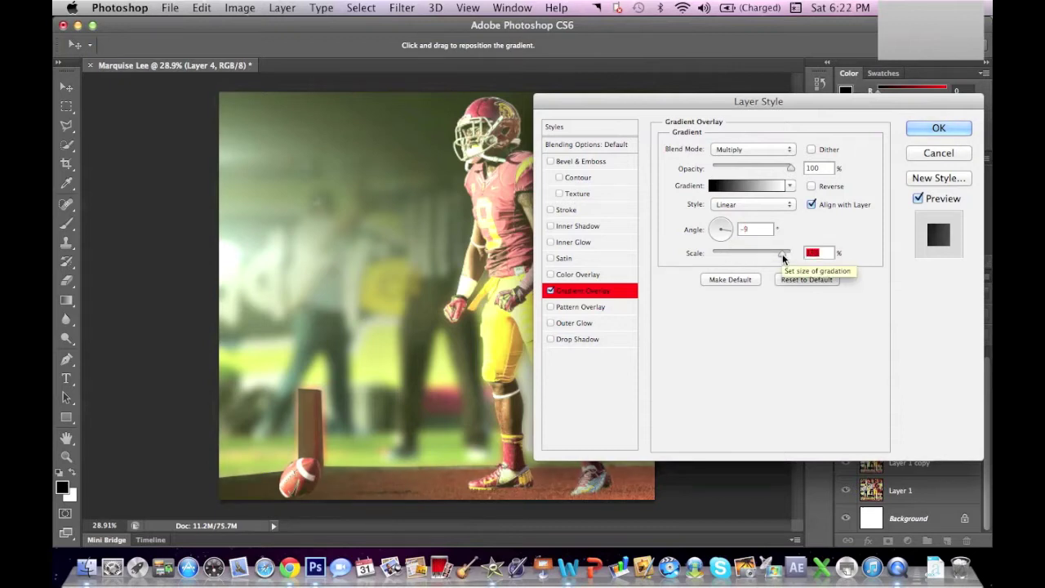
{"action": "left_click", "coordinate": [938, 128]}
Step: Set up a large soft-edged eraser and try erasing the gradient shading around the pylon on Layer 4
{"action": "key", "text": "e"}
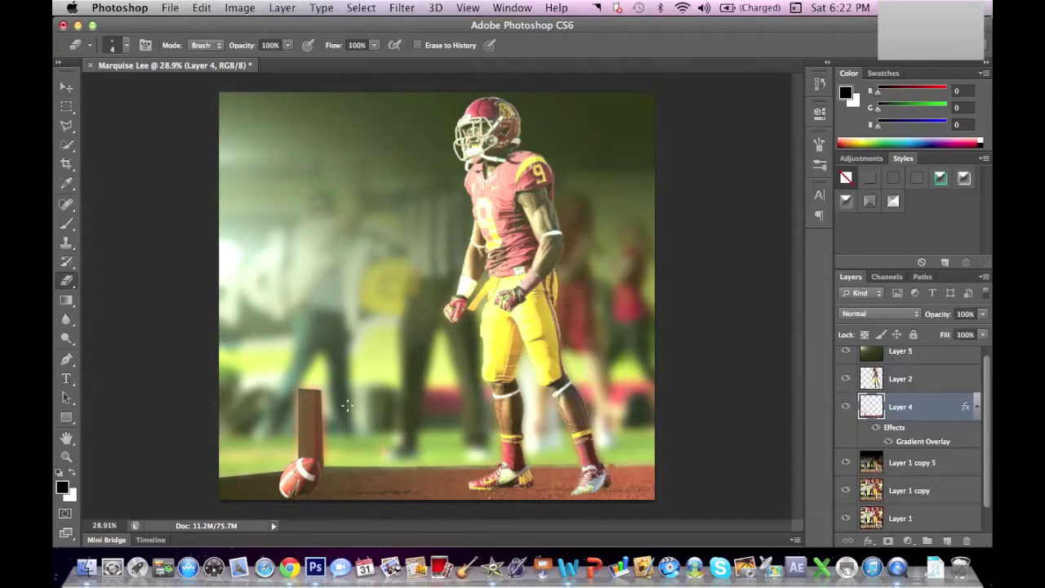
{"action": "key", "text": "bracketright"}
{"action": "key", "text": "bracketright"}
{"action": "key", "text": "bracketright"}
{"action": "key", "text": "bracketright"}
{"action": "key", "text": "bracketright"}
{"action": "key", "text": "bracketright"}
{"action": "left_click", "coordinate": [286, 409]}
{"action": "left_click", "coordinate": [127, 46]}
{"action": "left_click", "coordinate": [83, 156]}
{"action": "mouse_move", "coordinate": [311, 416]}
{"action": "left_mouse_down"}
{"action": "mouse_move", "coordinate": [236, 486]}
{"action": "mouse_move", "coordinate": [261, 472]}
{"action": "mouse_move", "coordinate": [475, 444]}
{"action": "mouse_move", "coordinate": [418, 445]}
{"action": "left_mouse_up"}
Step: Duplicate Layer 4, hide the duplicate's effects, and place it beneath the original Layer 4
{"action": "key", "text": "super+j"}
{"action": "left_click", "coordinate": [876, 427]}
{"action": "left_click_drag", "start_coordinate": [910, 418], "coordinate": [910, 500]}
{"action": "left_click", "coordinate": [904, 407]}
Step: Try erasing Layer 4's shading over the pylon with the 300 px eraser and undo the strokes
{"action": "mouse_move", "coordinate": [383, 404]}
{"action": "left_mouse_down"}
{"action": "mouse_move", "coordinate": [212, 476]}
{"action": "mouse_move", "coordinate": [280, 472]}
{"action": "left_mouse_up"}
{"action": "key", "text": "super+alt+z"}
{"action": "key", "text": "super+alt+z"}
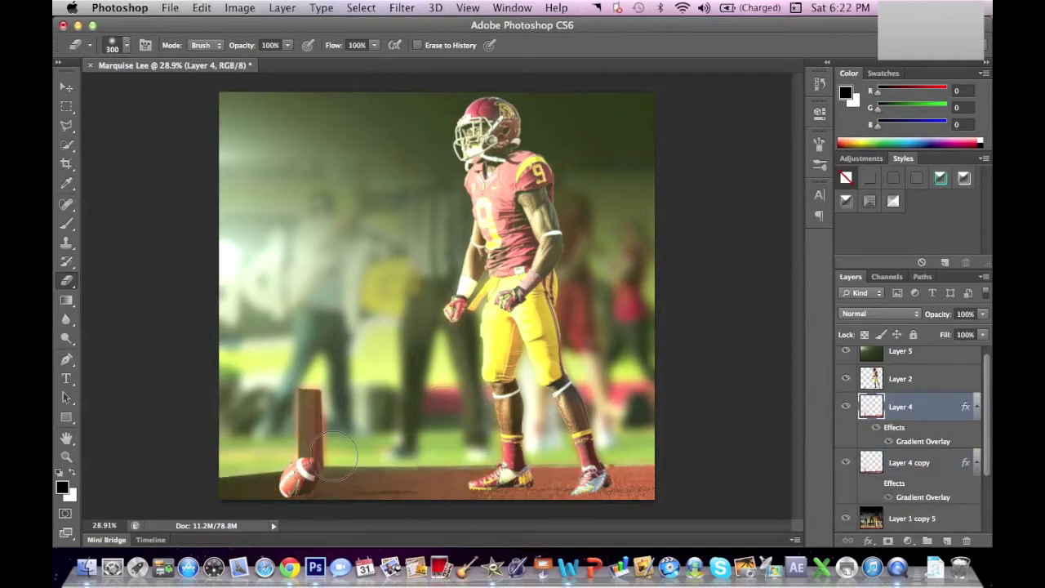
{"action": "left_click_drag", "start_coordinate": [301, 396], "coordinate": [310, 445]}
{"action": "key", "text": "super+alt+z"}
{"action": "key", "text": "super+alt+z"}
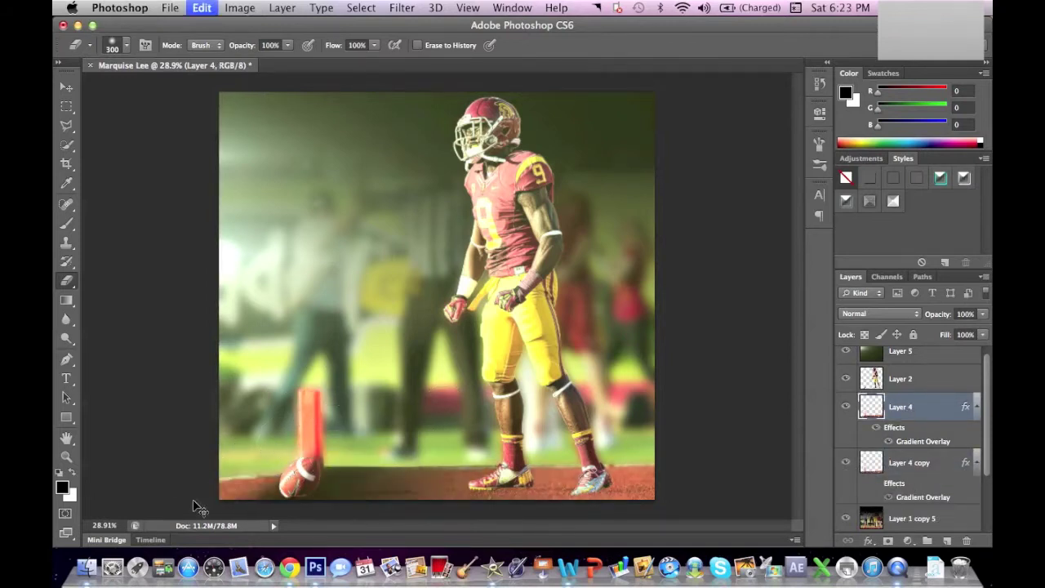
Step: Enlarge the eraser to 700 px and erase Layer 4's dark shading over the pylon behind the ball
{"action": "key", "text": "bracketright"}
{"action": "key", "text": "bracketright"}
{"action": "key", "text": "bracketright"}
{"action": "key", "text": "bracketright"}
{"action": "mouse_move", "coordinate": [189, 398]}
{"action": "left_mouse_down"}
{"action": "mouse_move", "coordinate": [198, 413]}
{"action": "mouse_move", "coordinate": [281, 388]}
{"action": "left_mouse_up"}
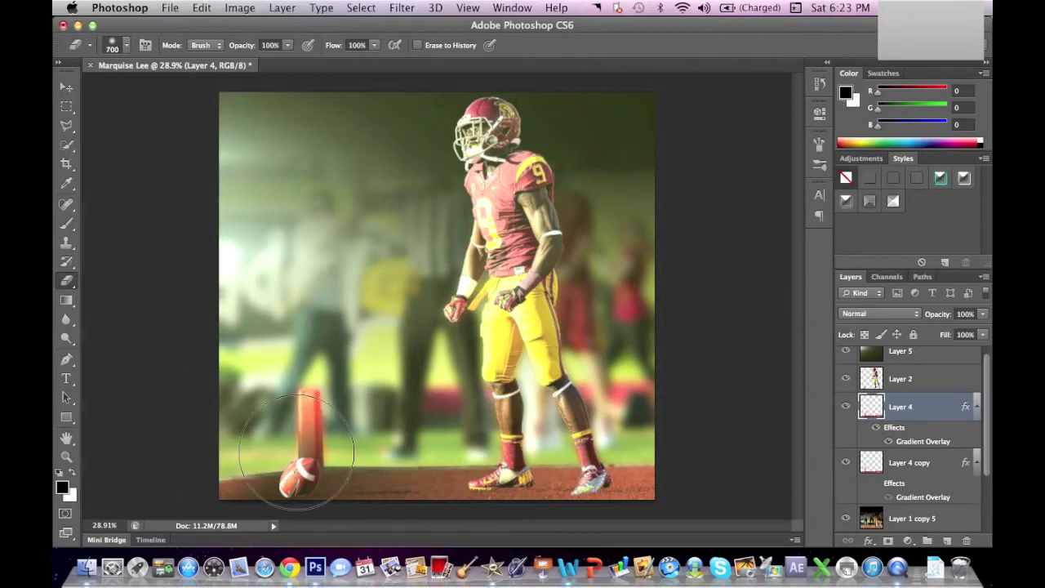
{"action": "left_click", "coordinate": [296, 453]}
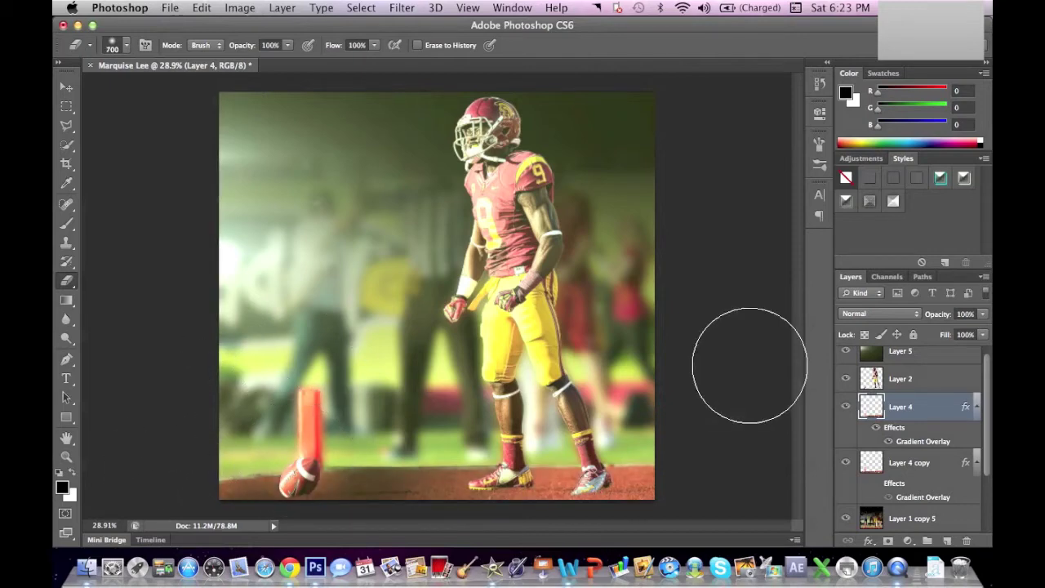
Step: Switch to Chrome and search Google Images for "dust particles"
{"action": "left_click", "coordinate": [290, 568]}
{"action": "scroll", "coordinate": [828, 143], "scroll_direction": "down", "scroll_amount": 10}
{"action": "scroll", "coordinate": [828, 143], "scroll_direction": "up", "scroll_amount": 10}
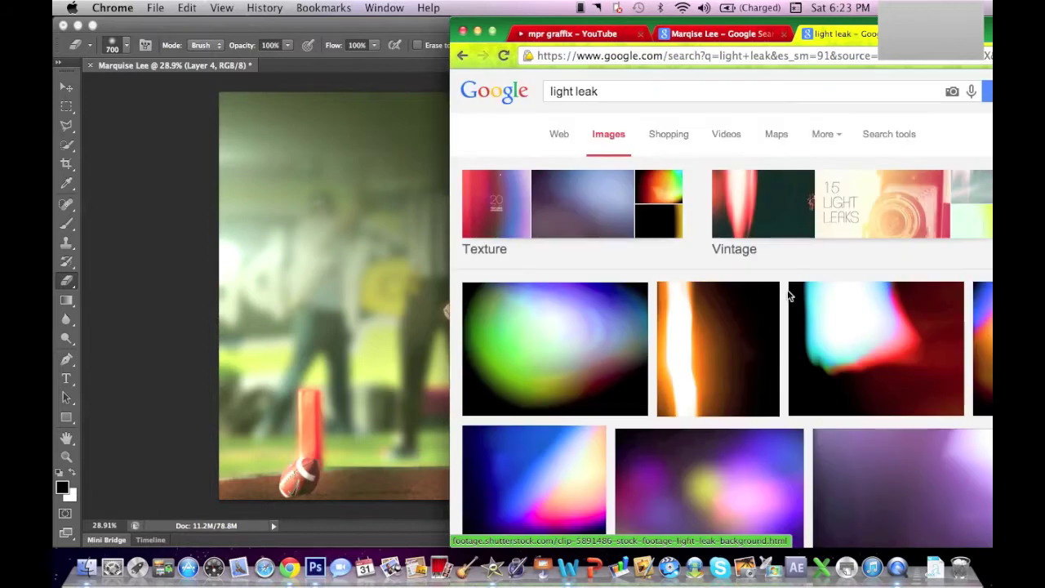
{"action": "left_click", "coordinate": [672, 94]}
{"action": "key", "text": "BackSpace"}
{"action": "key", "text": "BackSpace"}
{"action": "key", "text": "BackSpace"}
{"action": "key", "text": "BackSpace"}
{"action": "key", "text": "BackSpace"}
{"action": "key", "text": "BackSpace"}
{"action": "key", "text": "BackSpace"}
{"action": "key", "text": "BackSpace"}
{"action": "key", "text": "BackSpace"}
{"action": "key", "text": "BackSpace"}
{"action": "type", "text": "dust particles"}
{"action": "key", "text": "Return"}
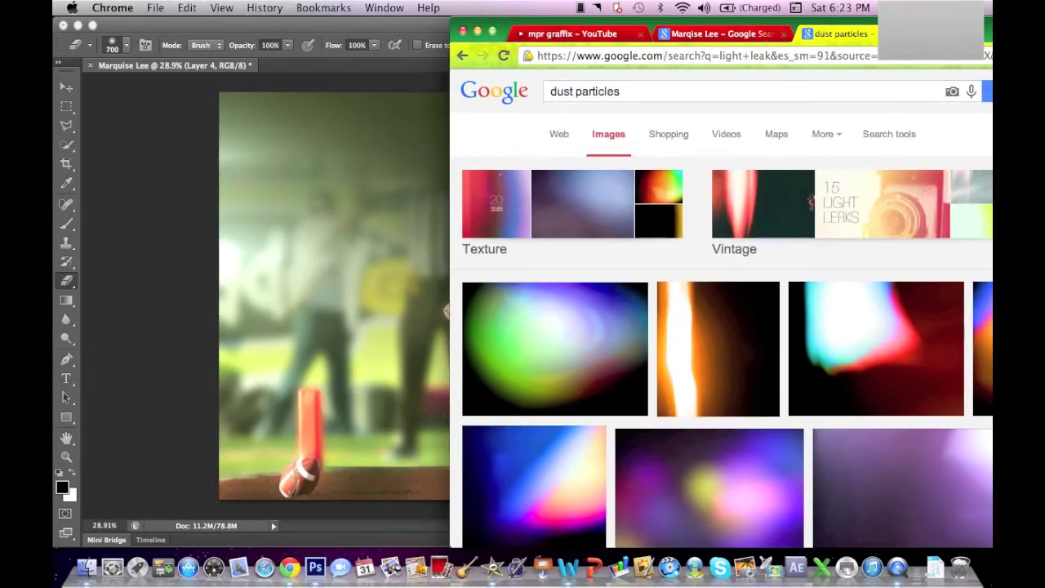
Step: Copy the first black speckled dust image and paste it into the Photoshop document as a new layer above Layer 4
{"action": "left_click_drag", "start_coordinate": [448, 311], "coordinate": [297, 311]}
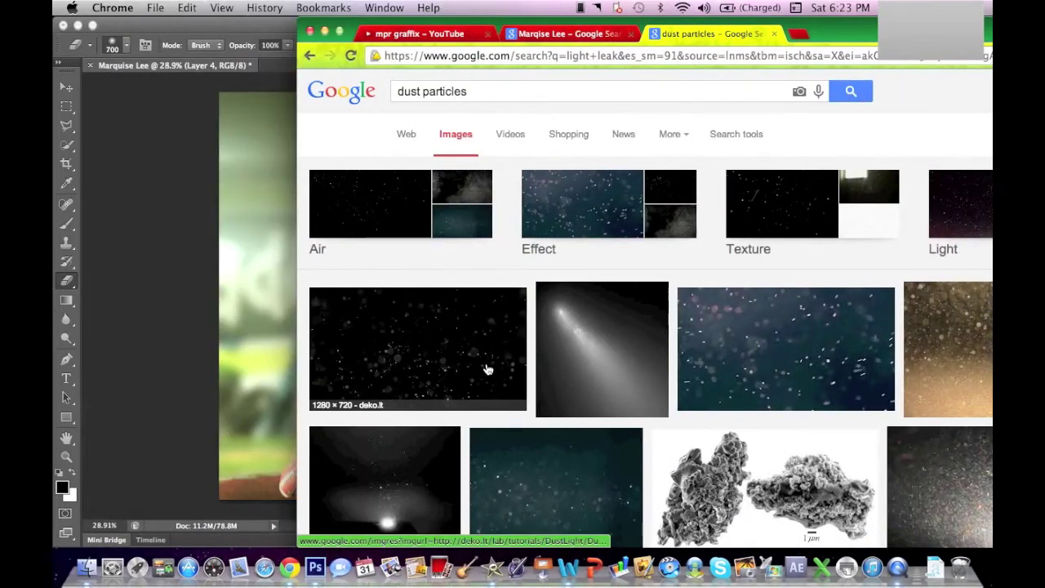
{"action": "left_click", "coordinate": [398, 360]}
{"action": "left_click_drag", "start_coordinate": [825, 33], "coordinate": [983, 33]}
{"action": "left_click", "coordinate": [397, 299]}
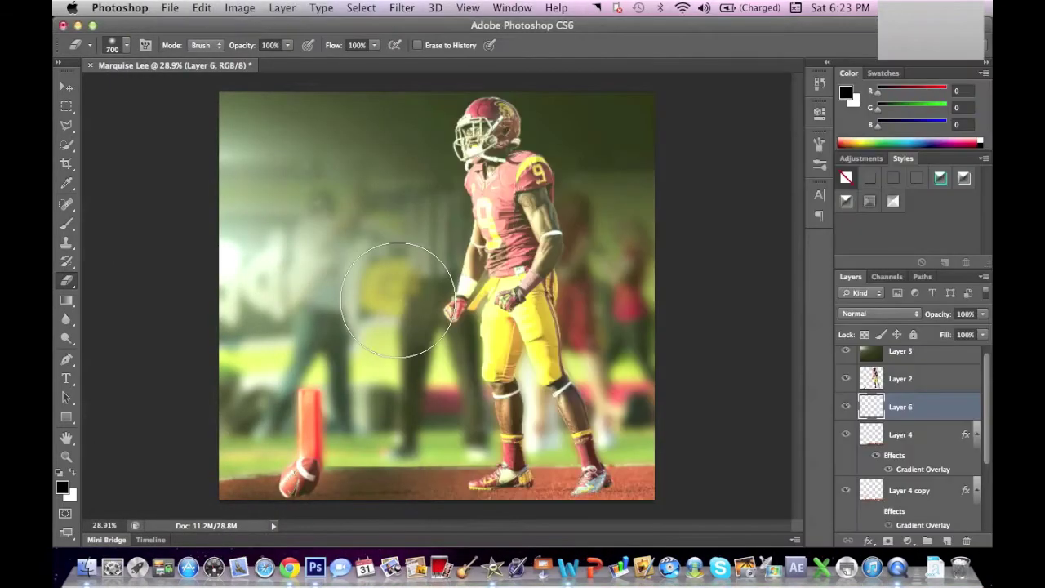
{"action": "key", "text": "super+v"}
Step: Scale the pasted dust layer to about 168% and position it across the upper part of the canvas
{"action": "left_click", "coordinate": [67, 86]}
{"action": "key", "text": "super+t"}
{"action": "left_click_drag", "start_coordinate": [405, 228], "coordinate": [590, 331]}
{"action": "left_click_drag", "start_coordinate": [487, 287], "coordinate": [558, 308]}
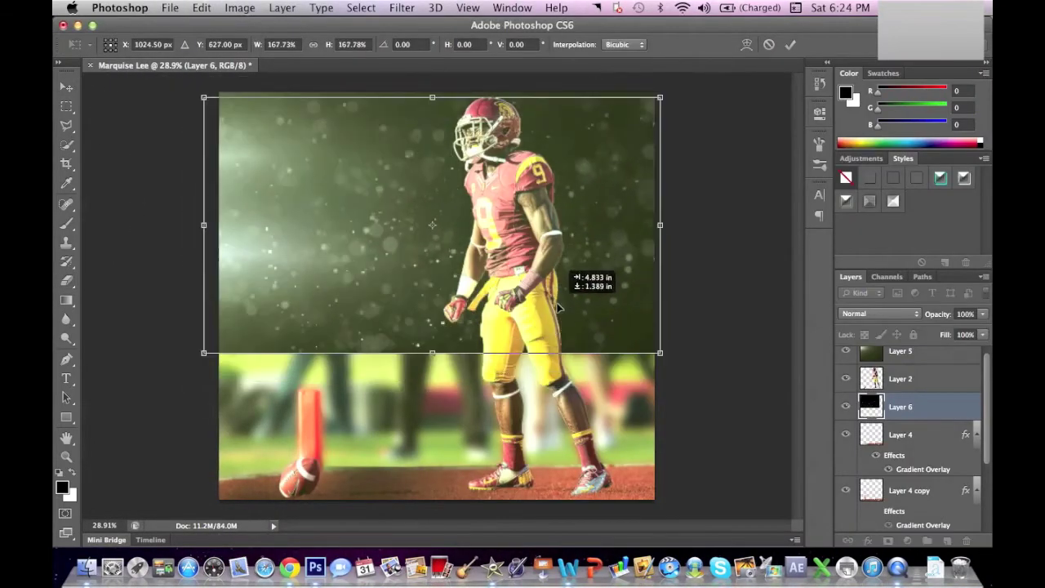
{"action": "key", "text": "Return"}
Step: Set Layer 6 to Color Dodge and enlarge it by about 151% so the dust covers the whole canvas
{"action": "left_click", "coordinate": [903, 314]}
{"action": "left_click", "coordinate": [884, 416]}
{"action": "mouse_move", "coordinate": [316, 214]}
{"action": "left_mouse_down"}
{"action": "mouse_move", "coordinate": [320, 187]}
{"action": "mouse_move", "coordinate": [317, 214]}
{"action": "left_mouse_up"}
{"action": "key", "text": "super+t"}
{"action": "left_click_drag", "start_coordinate": [660, 353], "coordinate": [655, 498]}
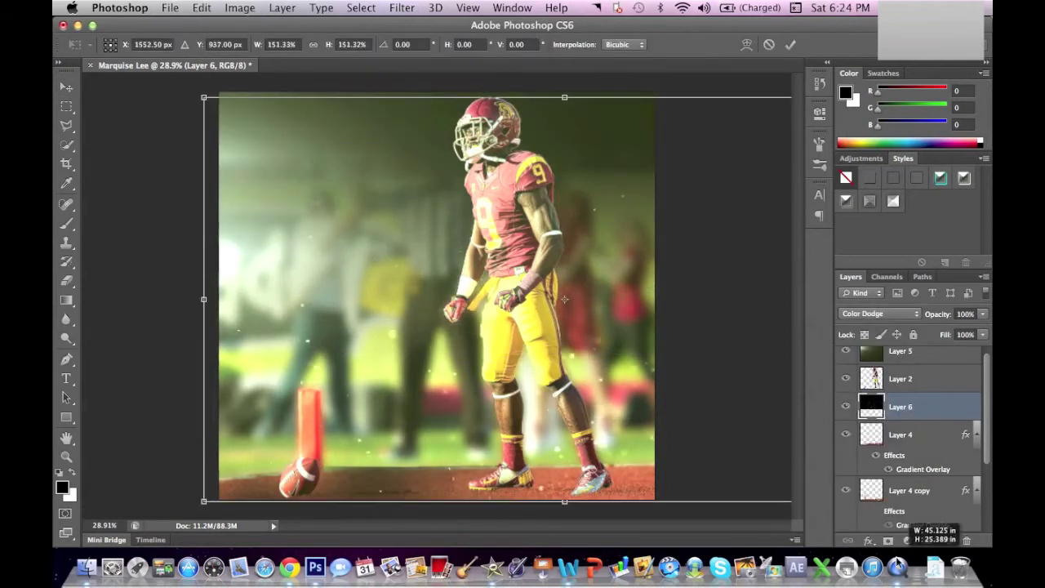
{"action": "key", "text": "Return"}
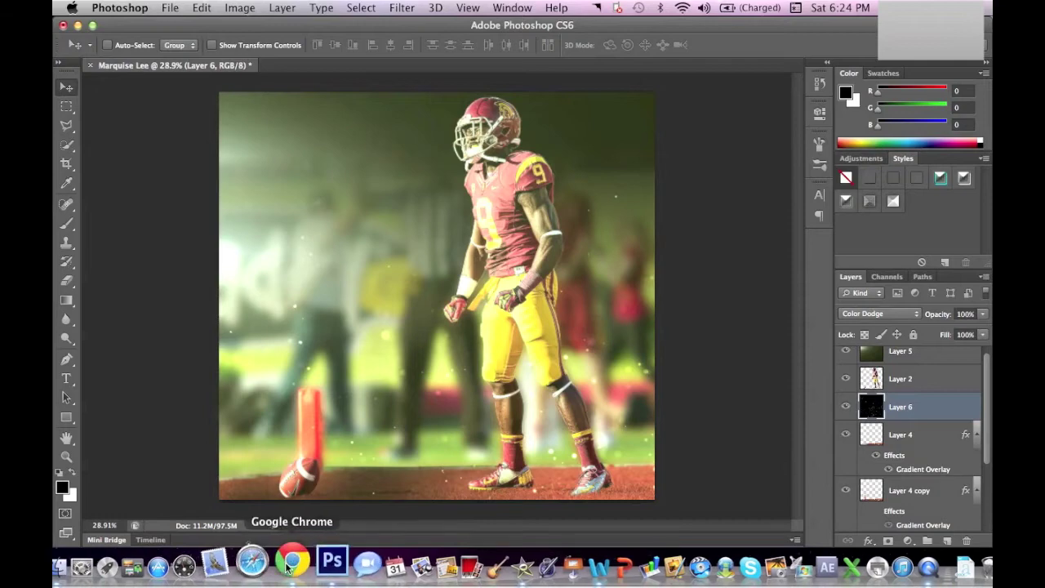
Step: Bring the dust image with the bright flare from Chrome into Photoshop as a new layer in Screen mode
{"action": "left_click", "coordinate": [290, 567]}
{"action": "left_click", "coordinate": [546, 408]}
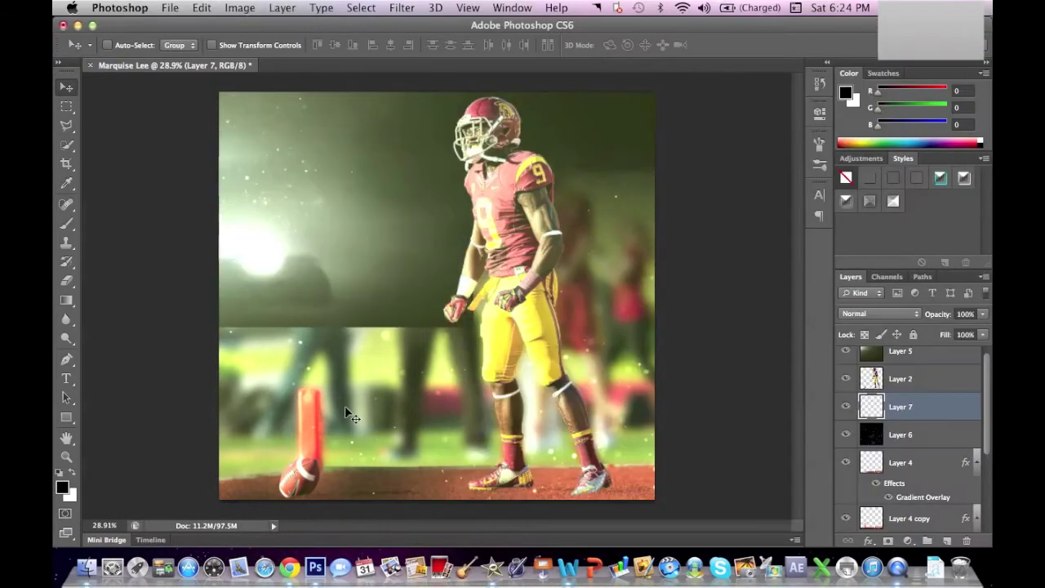
{"action": "left_click", "coordinate": [879, 314]}
{"action": "left_click", "coordinate": [869, 411]}
Step: Raise Layer 7 above Layer 2, then rotate and fit the flare image over the canvas's lower-left corner
{"action": "left_click_drag", "start_coordinate": [565, 428], "coordinate": [294, 433]}
{"action": "key", "text": "super+]"}
{"action": "key", "text": "super+t"}
{"action": "left_click_drag", "start_coordinate": [508, 307], "coordinate": [564, 531]}
{"action": "mouse_move", "coordinate": [411, 405]}
{"action": "left_mouse_down"}
{"action": "mouse_move", "coordinate": [422, 401]}
{"action": "mouse_move", "coordinate": [401, 397]}
{"action": "left_mouse_up"}
{"action": "key", "text": "Return"}
Step: Erase Layer 7's hard diagonal edge with the soft 700 px eraser
{"action": "key", "text": "e"}
{"action": "left_click_drag", "start_coordinate": [321, 256], "coordinate": [472, 393]}
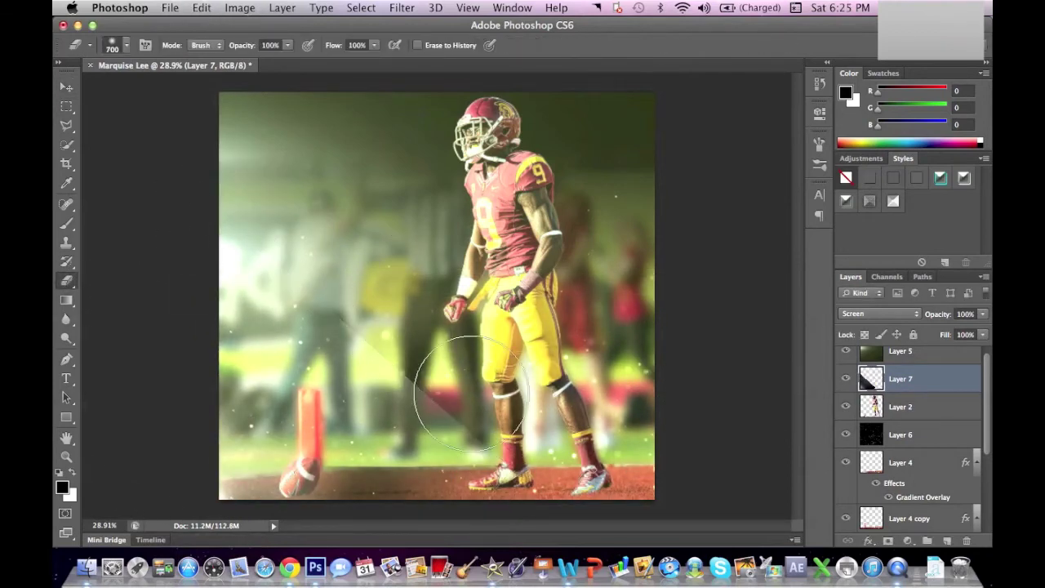
{"action": "mouse_move", "coordinate": [363, 302]}
{"action": "left_mouse_down"}
{"action": "mouse_move", "coordinate": [432, 425]}
{"action": "mouse_move", "coordinate": [483, 424]}
{"action": "left_mouse_up"}
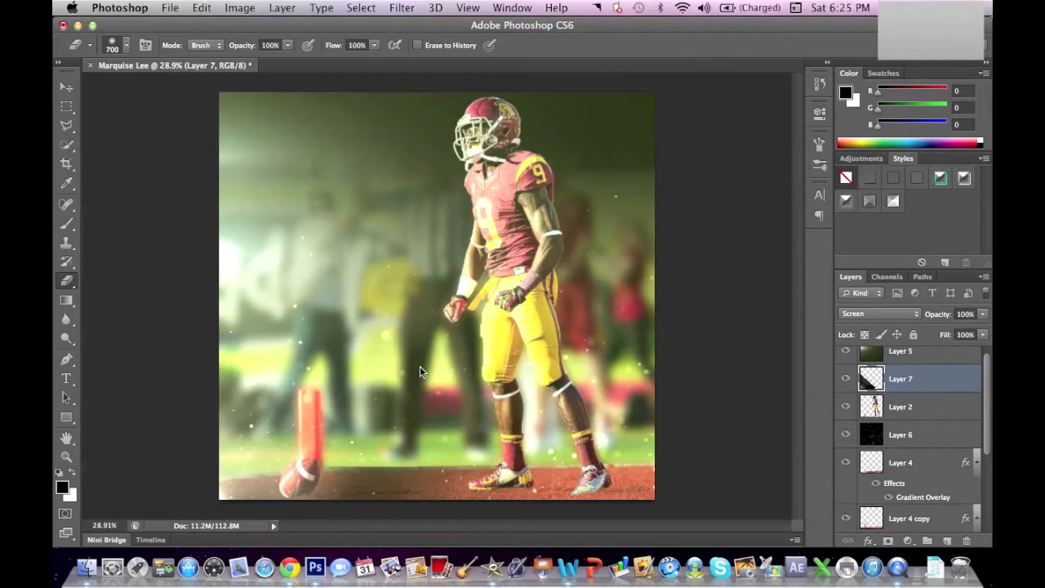
Step: Choose the 451 px designer-credit stamp from the brush presets for the Brush tool
{"action": "left_click", "coordinate": [69, 227]}
{"action": "left_click", "coordinate": [126, 45]}
{"action": "mouse_move", "coordinate": [218, 203]}
{"action": "left_mouse_down"}
{"action": "mouse_move", "coordinate": [221, 248]}
{"action": "mouse_move", "coordinate": [219, 226]}
{"action": "mouse_move", "coordinate": [238, 238]}
{"action": "mouse_move", "coordinate": [274, 408]}
{"action": "left_mouse_up"}
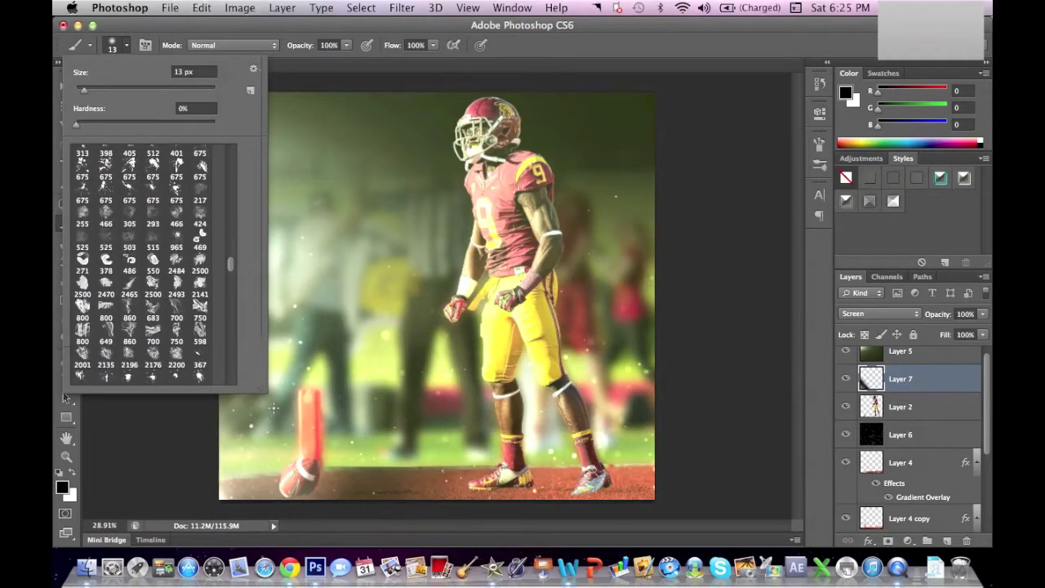
{"action": "mouse_move", "coordinate": [230, 260]}
{"action": "left_mouse_down"}
{"action": "mouse_move", "coordinate": [233, 384]}
{"action": "mouse_move", "coordinate": [292, 563]}
{"action": "mouse_move", "coordinate": [227, 284]}
{"action": "mouse_move", "coordinate": [229, 311]}
{"action": "left_mouse_up"}
{"action": "scroll", "coordinate": [229, 327], "scroll_direction": "down", "scroll_amount": 5}
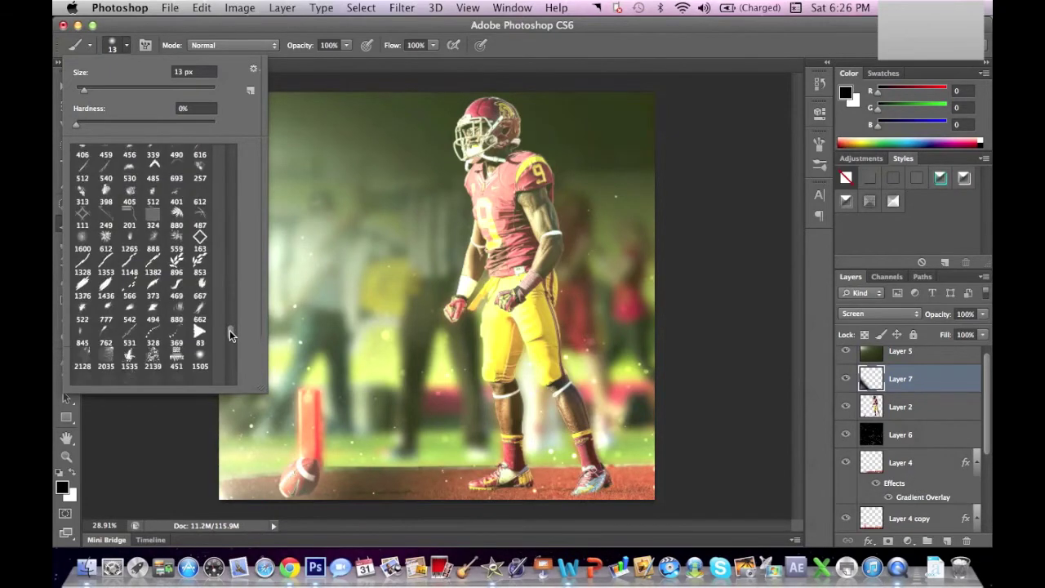
{"action": "left_click", "coordinate": [177, 287]}
{"action": "left_click", "coordinate": [605, 110]}
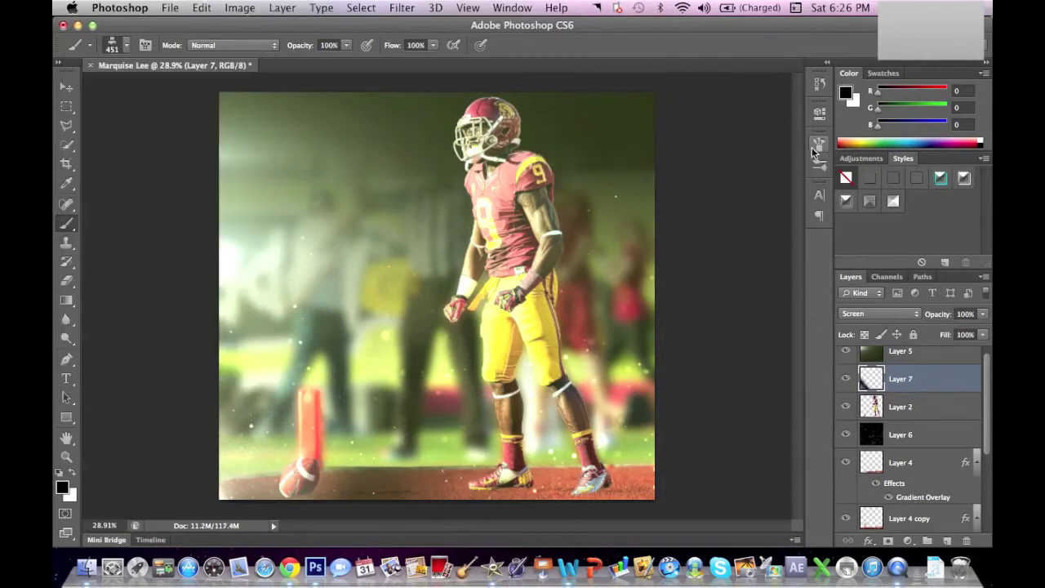
Step: Create a new top layer and stamp the designer credit in white at 300 px in the canvas's upper-right corner
{"action": "left_click", "coordinate": [945, 540]}
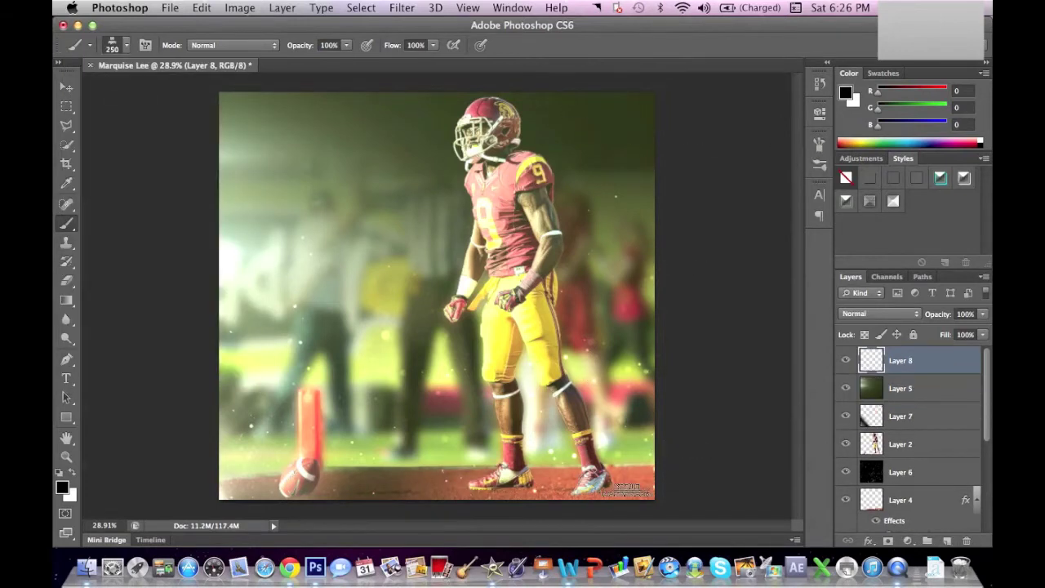
{"action": "left_click", "coordinate": [73, 474]}
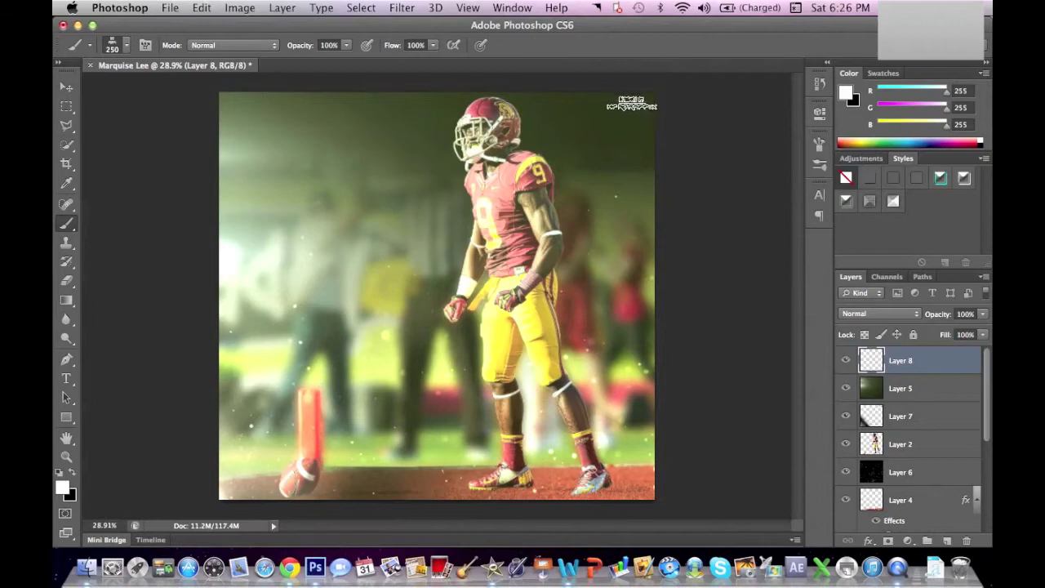
{"action": "left_click", "coordinate": [622, 104]}
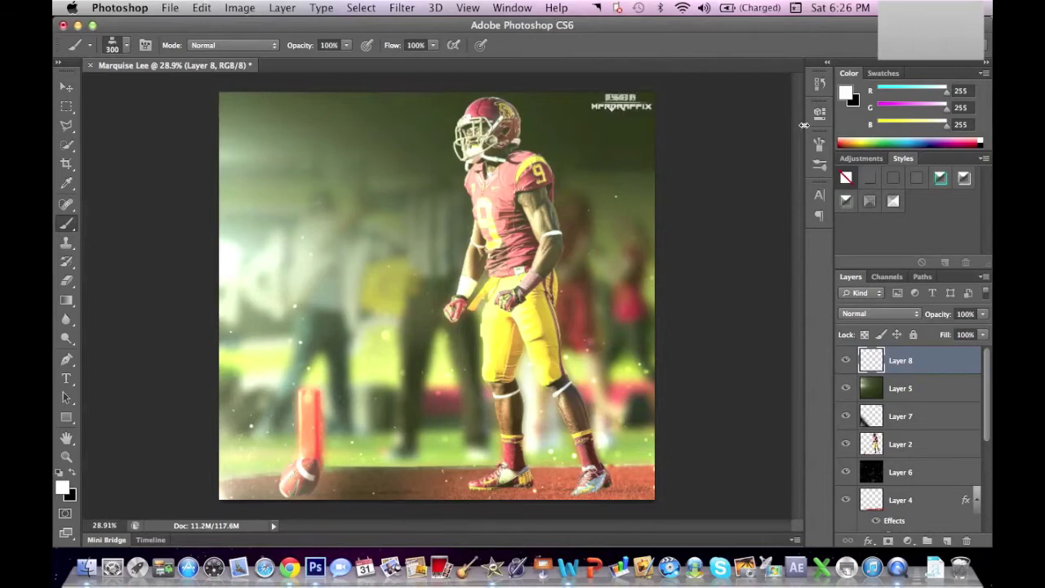
Step: Switch to Chrome and search Google for "Marquise lee nickname", looking through the results
{"action": "left_click", "coordinate": [290, 567]}
{"action": "triple_click", "coordinate": [588, 91]}
{"action": "type", "text": "marquise lee nickname"}
{"action": "left_click", "coordinate": [569, 137]}
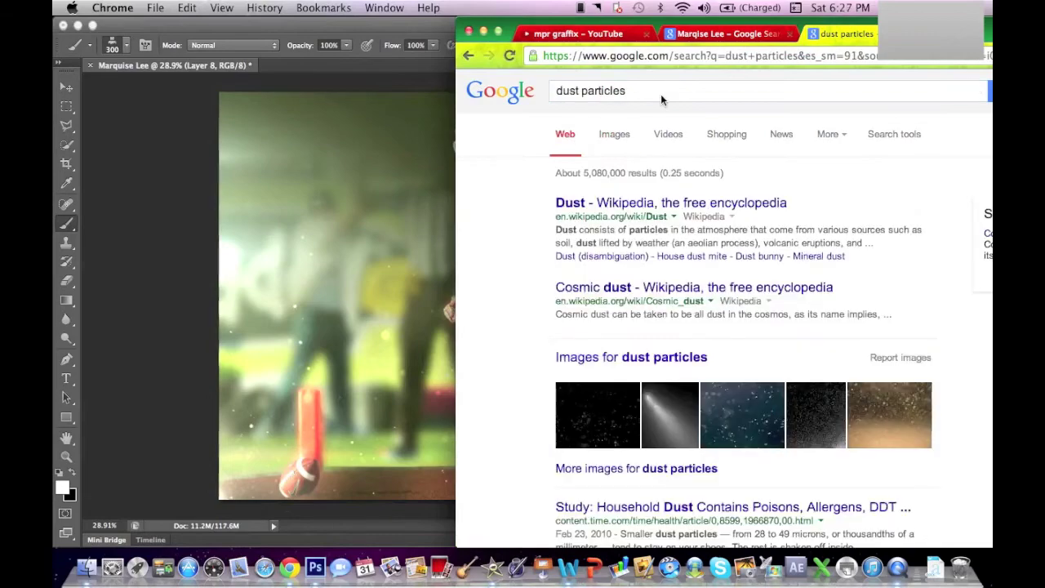
{"action": "triple_click", "coordinate": [631, 92]}
{"action": "type", "text": "Marquise lee nickname"}
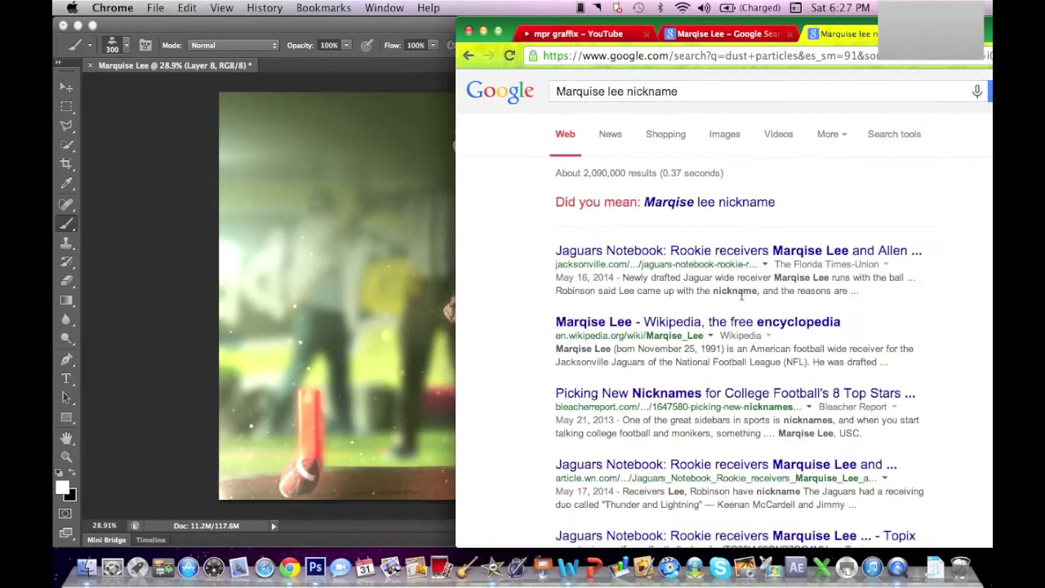
{"action": "scroll", "coordinate": [688, 377], "scroll_direction": "down", "scroll_amount": 8}
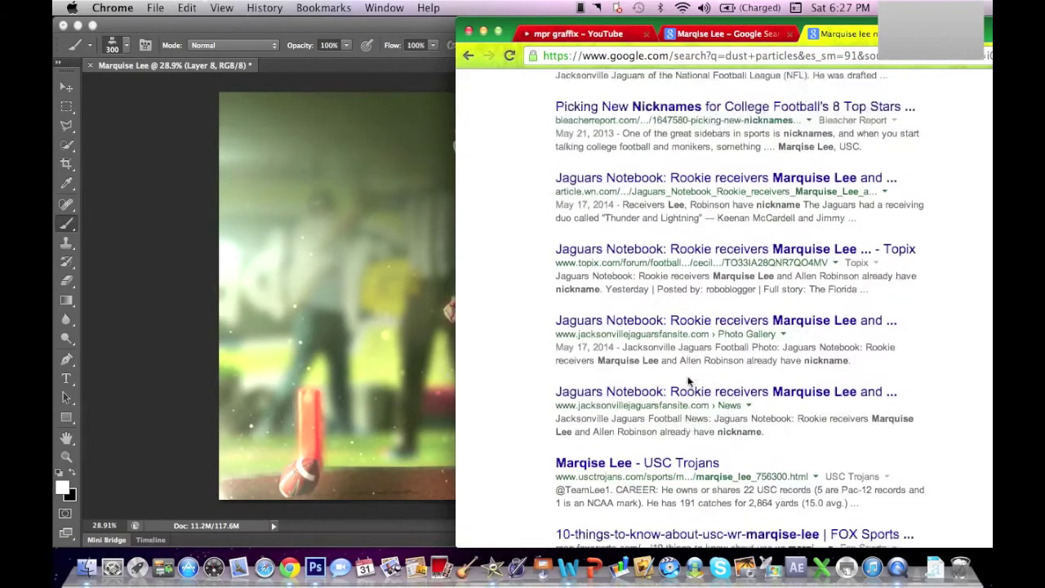
Step: Open the FOX Sports article on 10 things to know about the player and find its mention of nicknames
{"action": "left_click", "coordinate": [688, 387]}
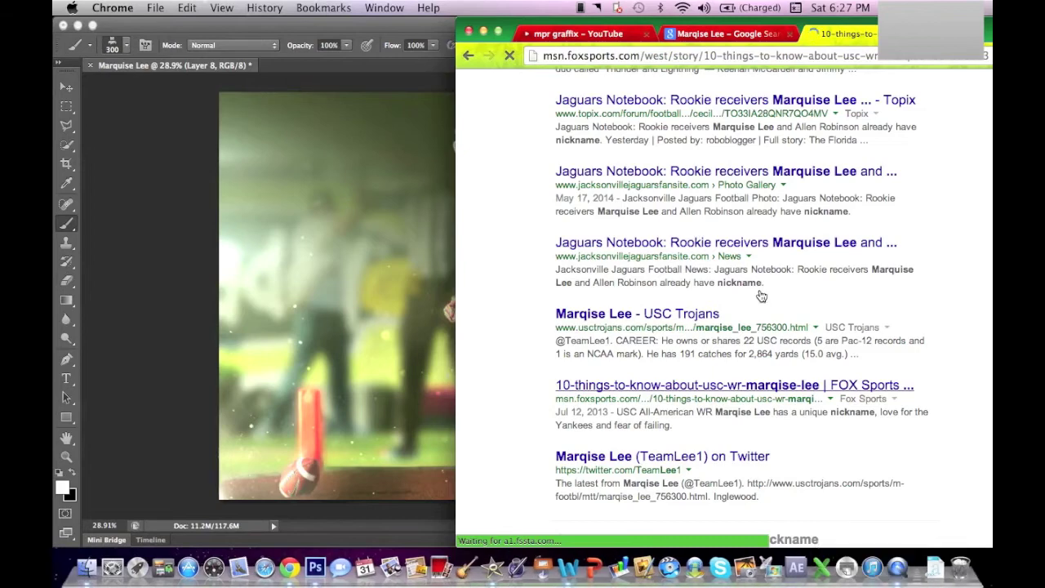
{"action": "left_click", "coordinate": [896, 562]}
{"action": "left_click", "coordinate": [359, 7]}
{"action": "left_click", "coordinate": [384, 123]}
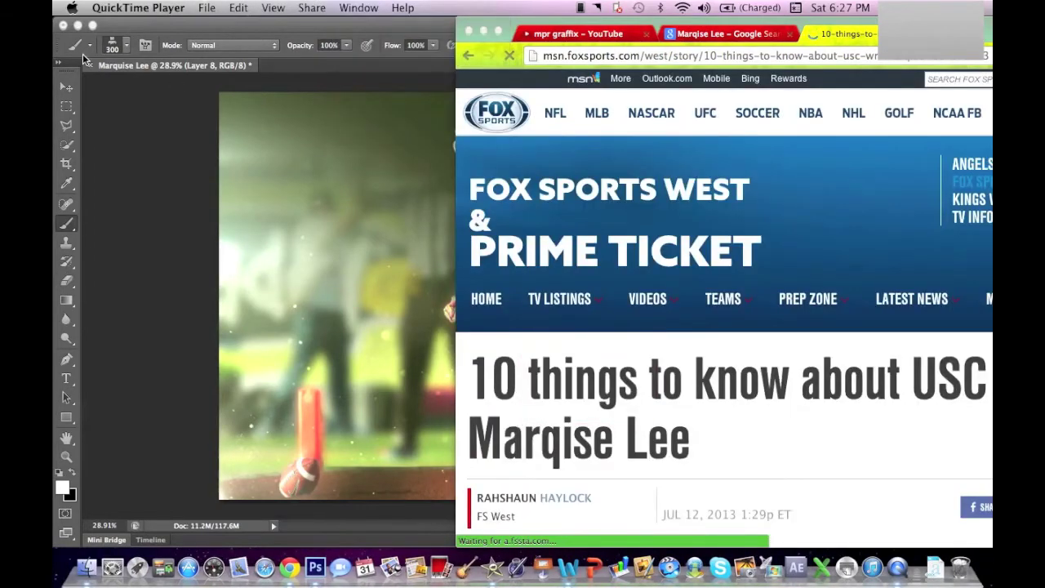
{"action": "scroll", "coordinate": [676, 232], "scroll_direction": "down", "scroll_amount": 5}
{"action": "left_click_drag", "start_coordinate": [986, 25], "coordinate": [706, 9]}
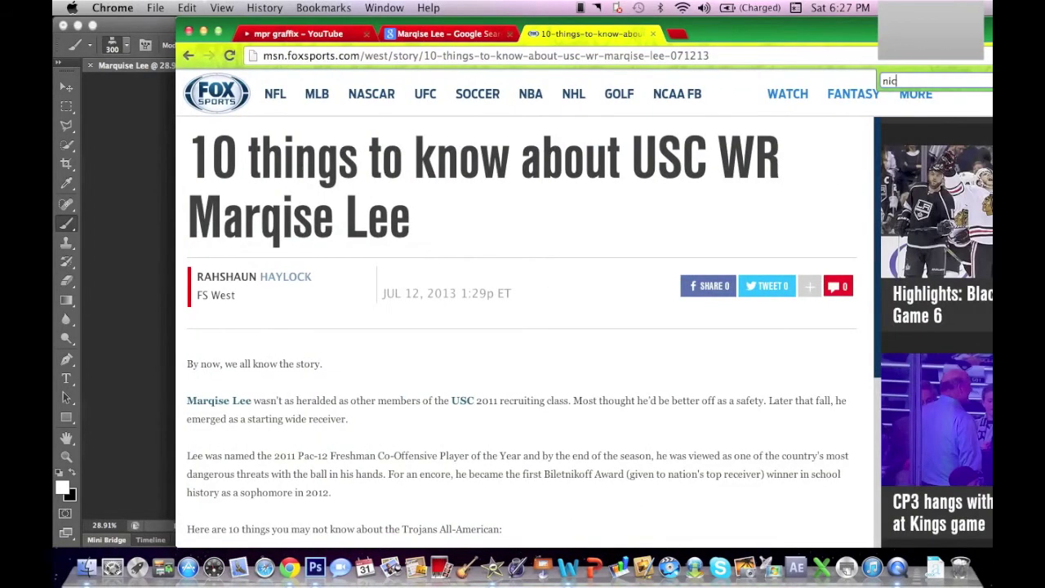
{"action": "type", "text": "ckname"}
{"action": "key", "text": "BackSpace"}
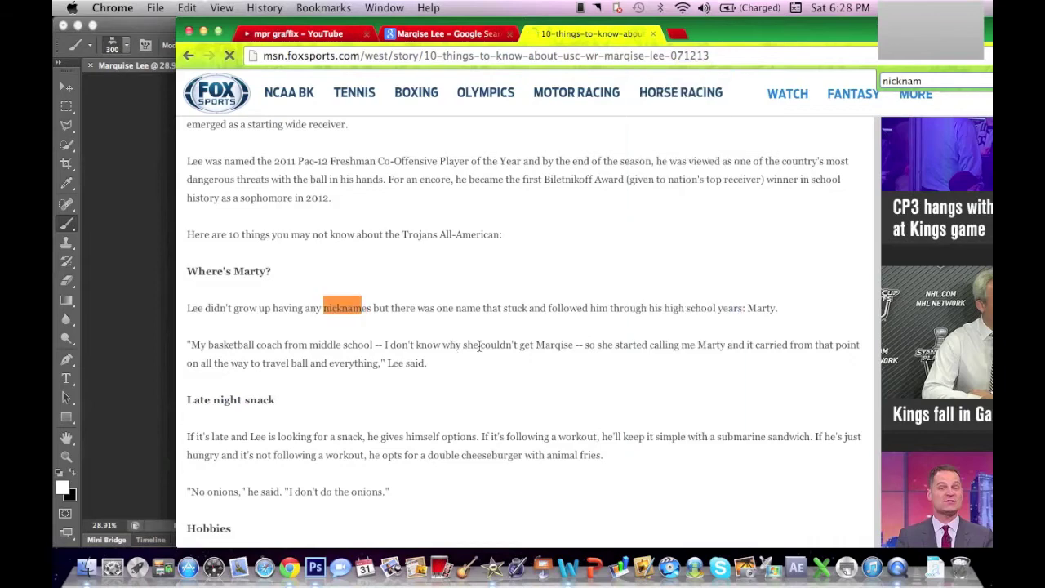
{"action": "left_click_drag", "start_coordinate": [712, 31], "coordinate": [974, 31]}
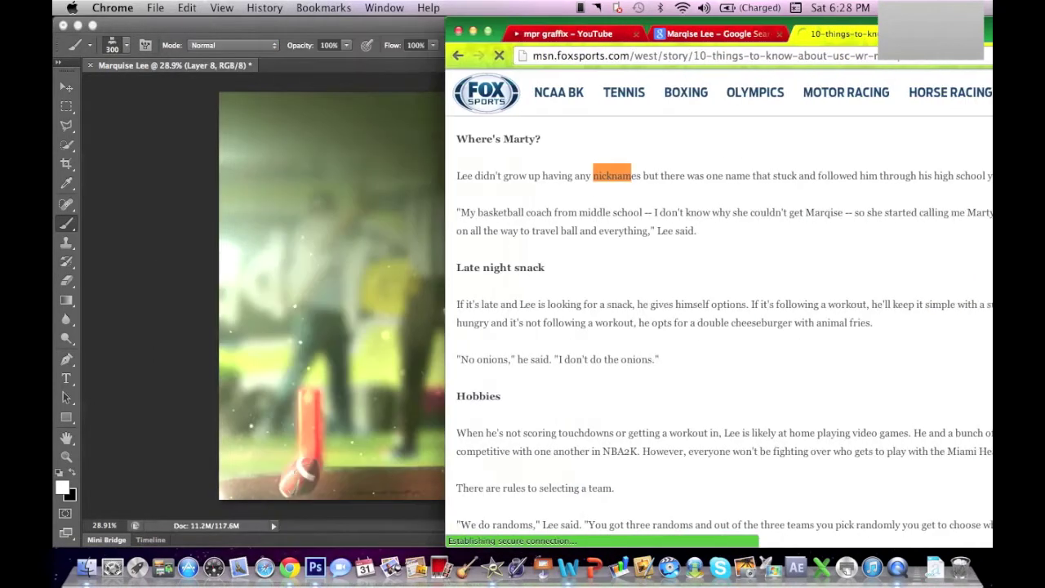
Step: Switch back to Photoshop and add the title "TEAM LEE." beside the player in condensed Futura at 72 pt
{"action": "left_click", "coordinate": [147, 237]}
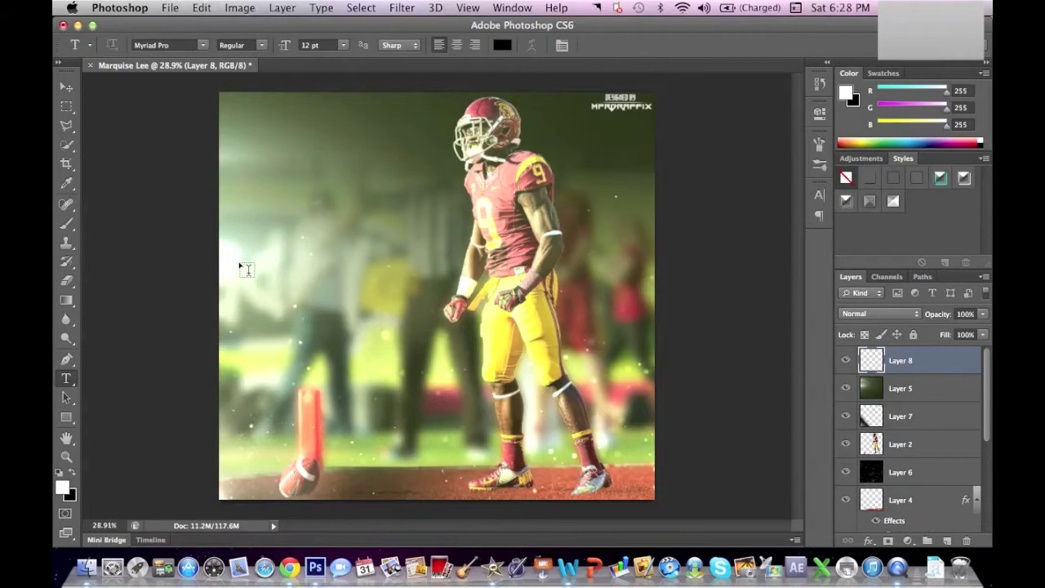
{"action": "left_click", "coordinate": [238, 260]}
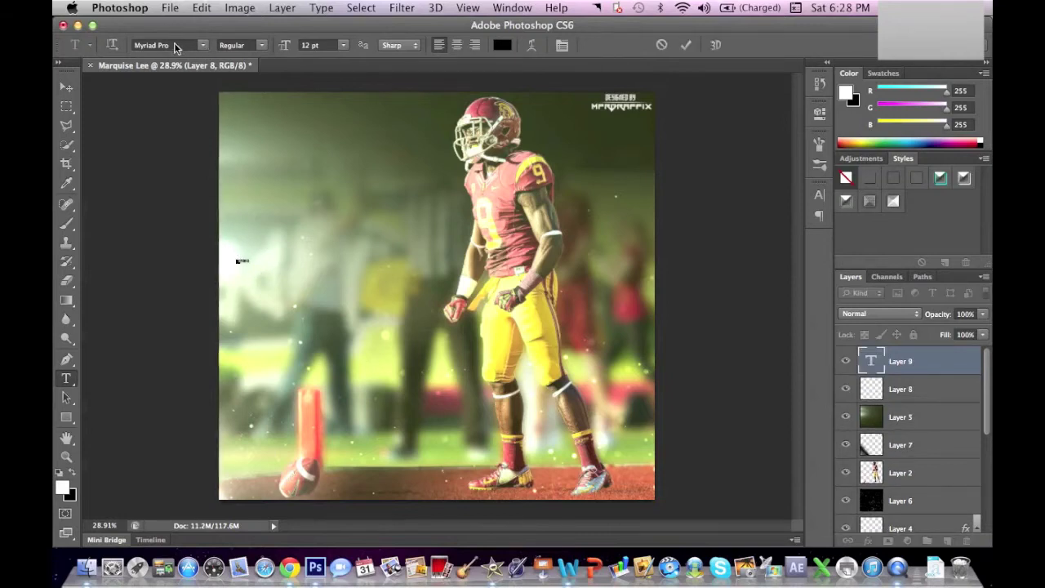
{"action": "left_click", "coordinate": [344, 48]}
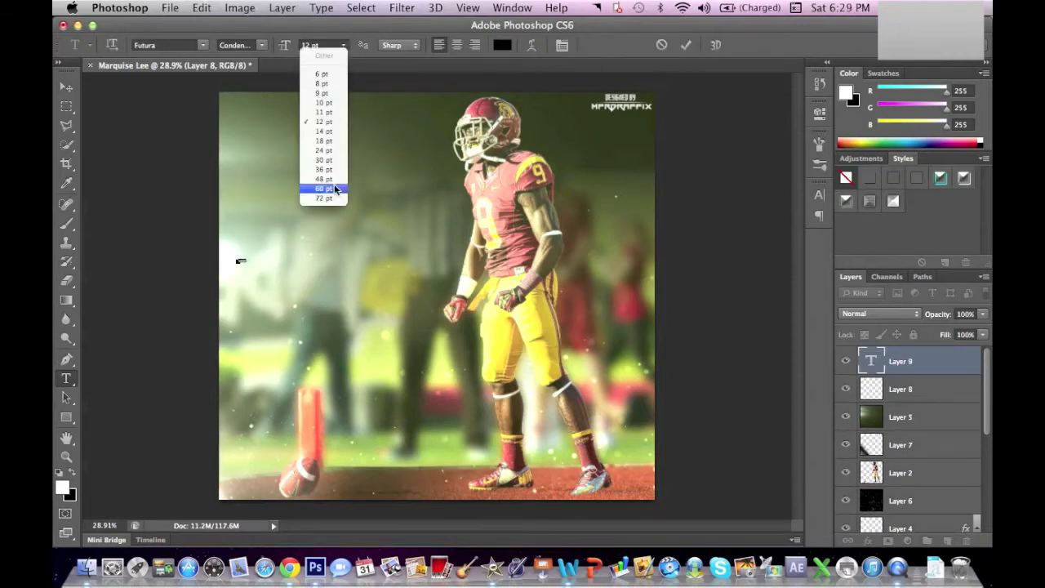
{"action": "left_click", "coordinate": [336, 199]}
{"action": "left_click", "coordinate": [261, 46]}
{"action": "left_click", "coordinate": [265, 60]}
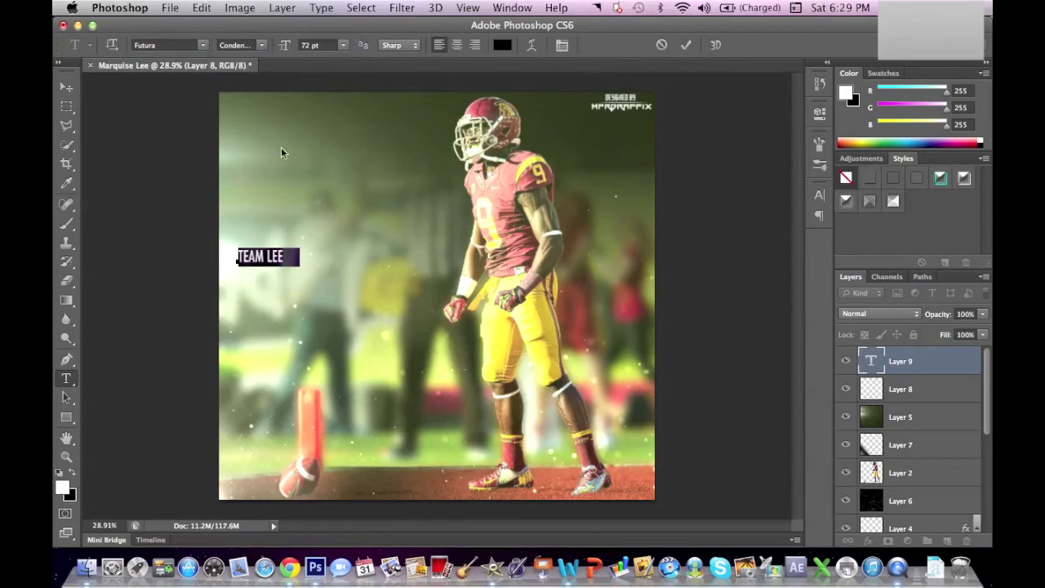
{"action": "type", "text": "."}
Step: Scale the "TEAM LEE." title up to about 147 pt and place it just beside the player
{"action": "left_click", "coordinate": [66, 87]}
{"action": "key", "text": "super+t"}
{"action": "left_click_drag", "start_coordinate": [304, 267], "coordinate": [373, 286]}
{"action": "left_click_drag", "start_coordinate": [353, 278], "coordinate": [394, 270]}
{"action": "key", "text": "Return"}
Step: Recolor the whole "TEAM LEE." title red with RGB 240, 84, 77
{"action": "left_click", "coordinate": [66, 378]}
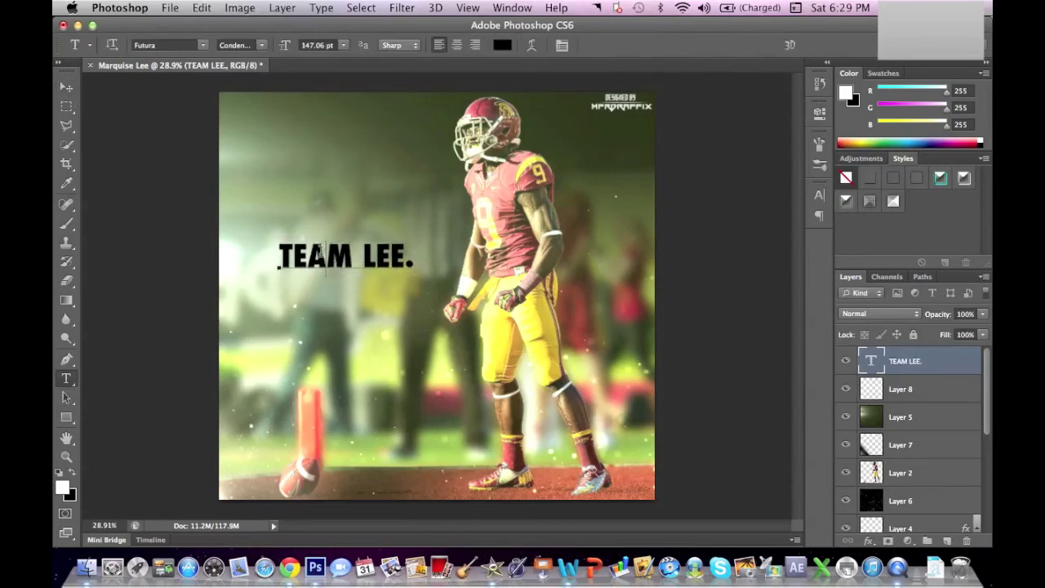
{"action": "left_click", "coordinate": [283, 263]}
{"action": "key", "text": "super+a"}
{"action": "left_click", "coordinate": [64, 488]}
{"action": "left_click_drag", "start_coordinate": [522, 120], "coordinate": [844, 128]}
{"action": "left_click_drag", "start_coordinate": [496, 107], "coordinate": [474, 112]}
{"action": "key", "text": "Return"}
{"action": "left_click", "coordinate": [387, 260]}
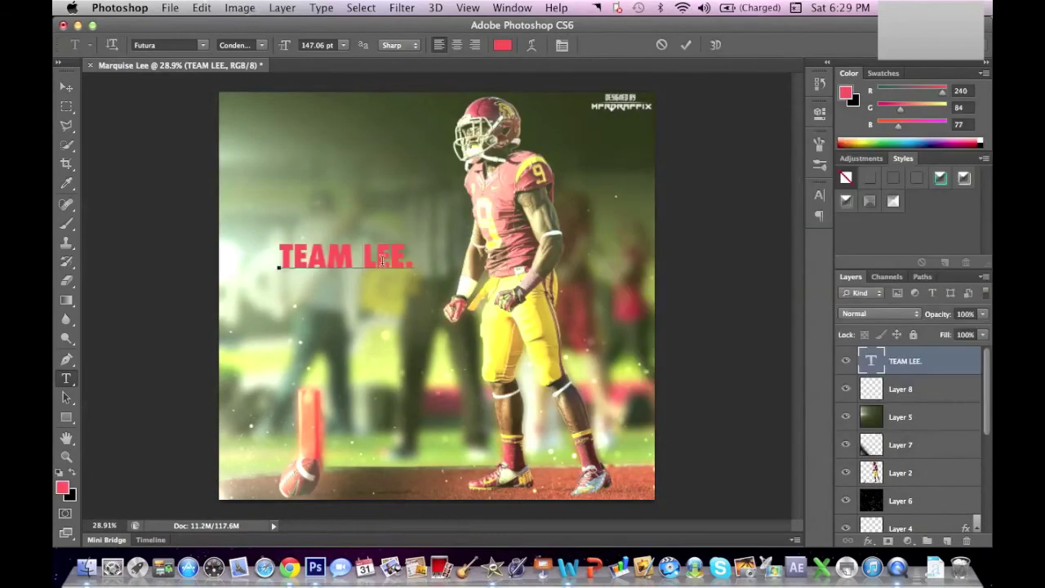
Step: Move the "TEAM LEE." title straight up to the height of the player's shoulder
{"action": "left_click", "coordinate": [66, 86]}
{"action": "left_click_drag", "start_coordinate": [324, 257], "coordinate": [324, 194]}
{"action": "left_click", "coordinate": [66, 106]}
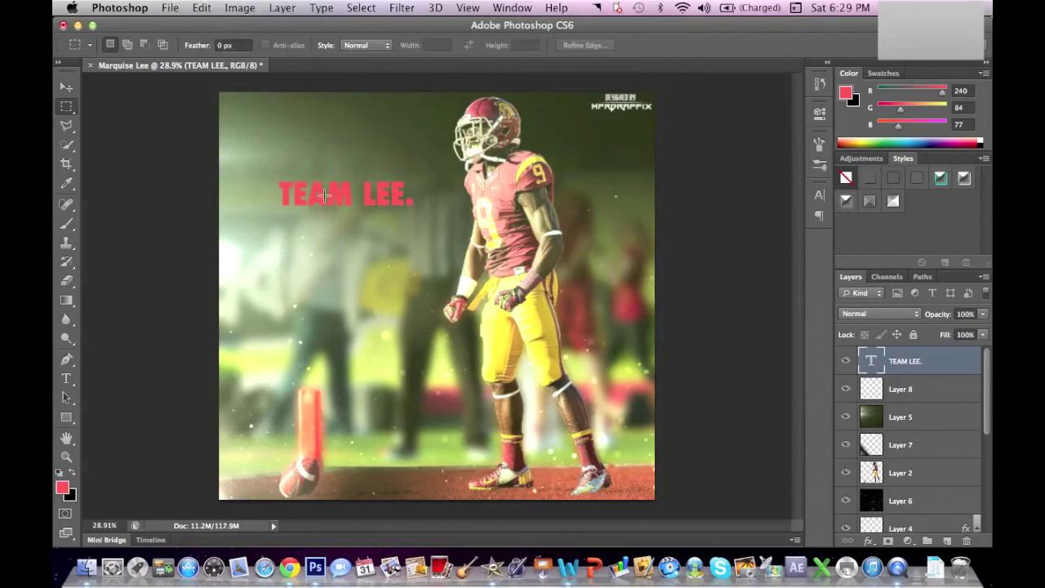
Step: Switch to Chrome and search Google Images for "nike logo png"
{"action": "left_click", "coordinate": [287, 561]}
{"action": "left_click", "coordinate": [653, 55]}
{"action": "type", "text": "nike log"}
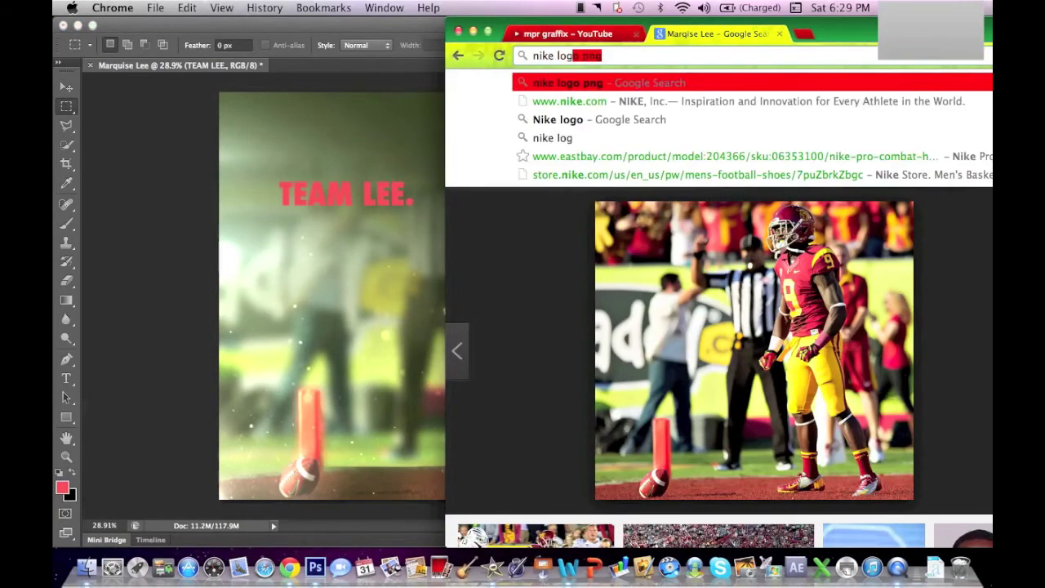
{"action": "key", "text": "Return"}
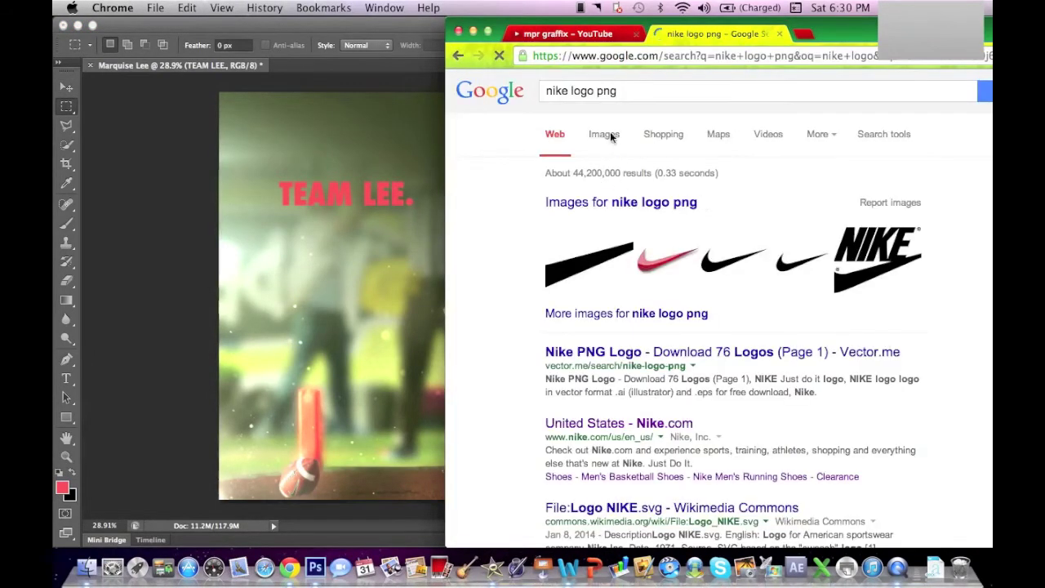
{"action": "left_click", "coordinate": [611, 135]}
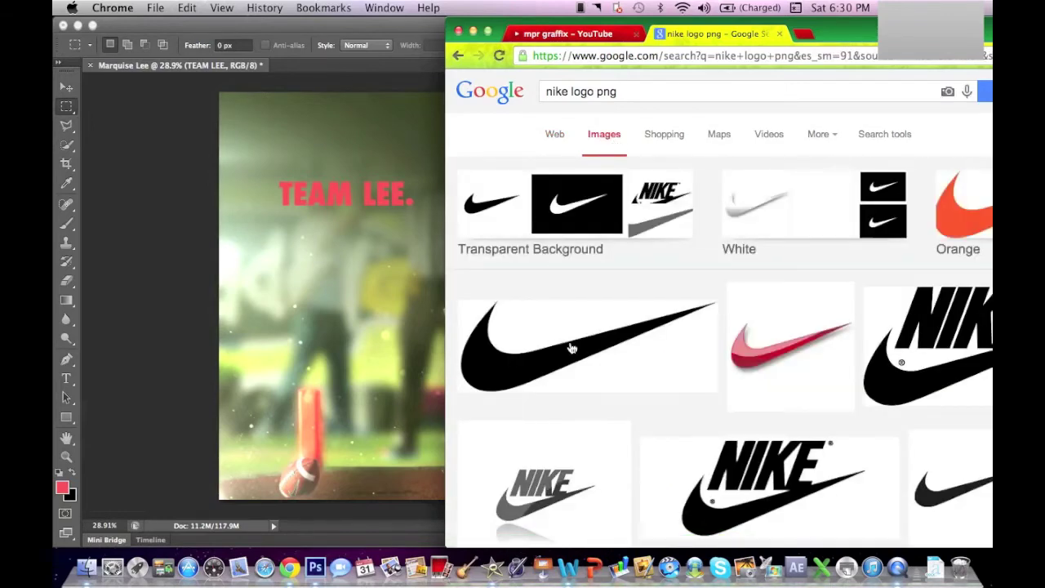
Step: Compare several Nike swoosh previews and open the white swoosh on a black background
{"action": "scroll", "coordinate": [599, 325], "scroll_direction": "down", "scroll_amount": 3}
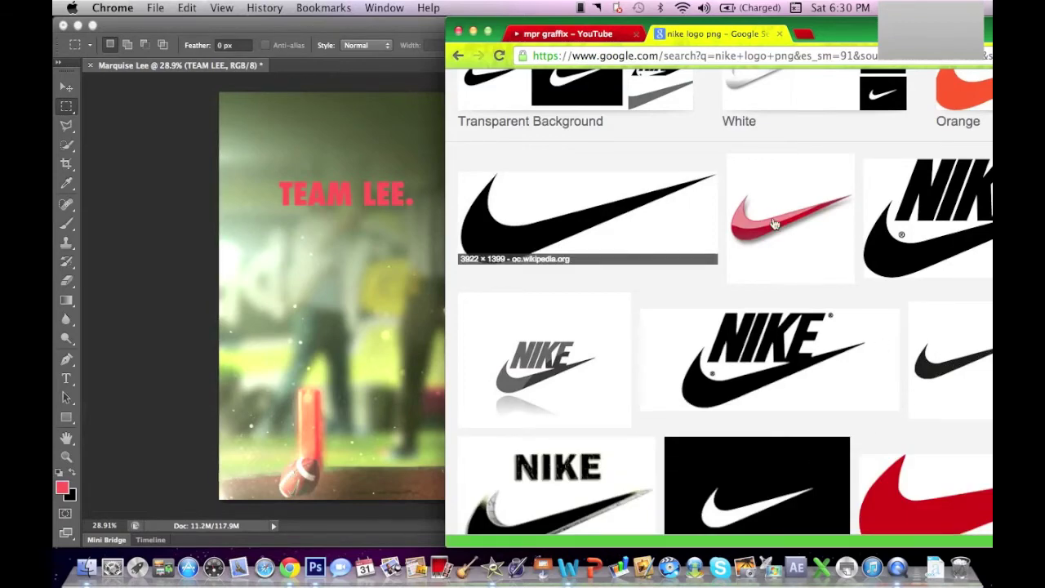
{"action": "left_click", "coordinate": [776, 224]}
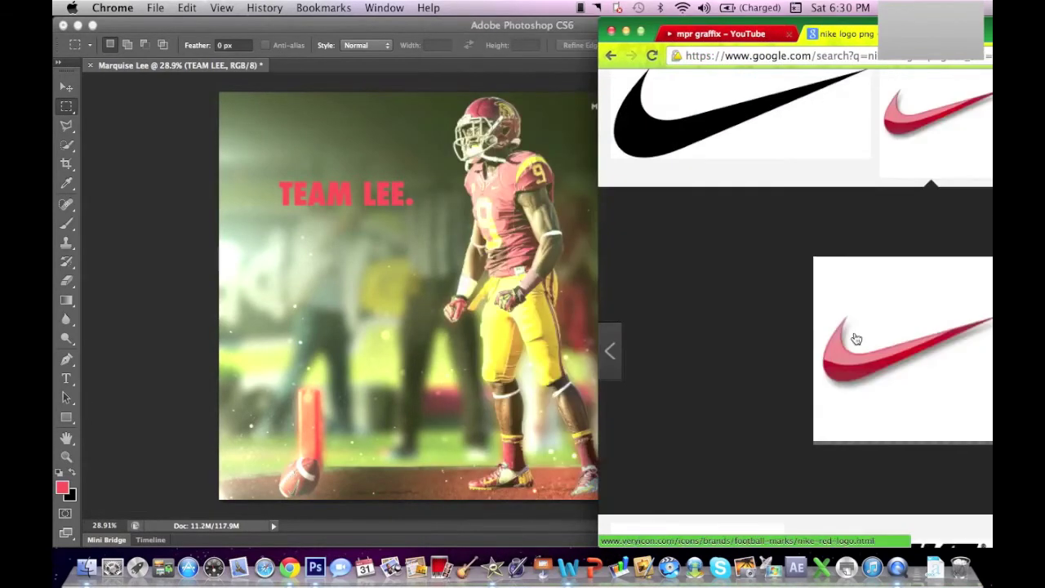
{"action": "scroll", "coordinate": [857, 338], "scroll_direction": "up", "scroll_amount": 5}
{"action": "left_click_drag", "start_coordinate": [947, 24], "coordinate": [379, 25]}
{"action": "left_click", "coordinate": [736, 350]}
{"action": "left_click_drag", "start_coordinate": [523, 29], "coordinate": [864, 29]}
{"action": "left_click_drag", "start_coordinate": [719, 27], "coordinate": [942, 26]}
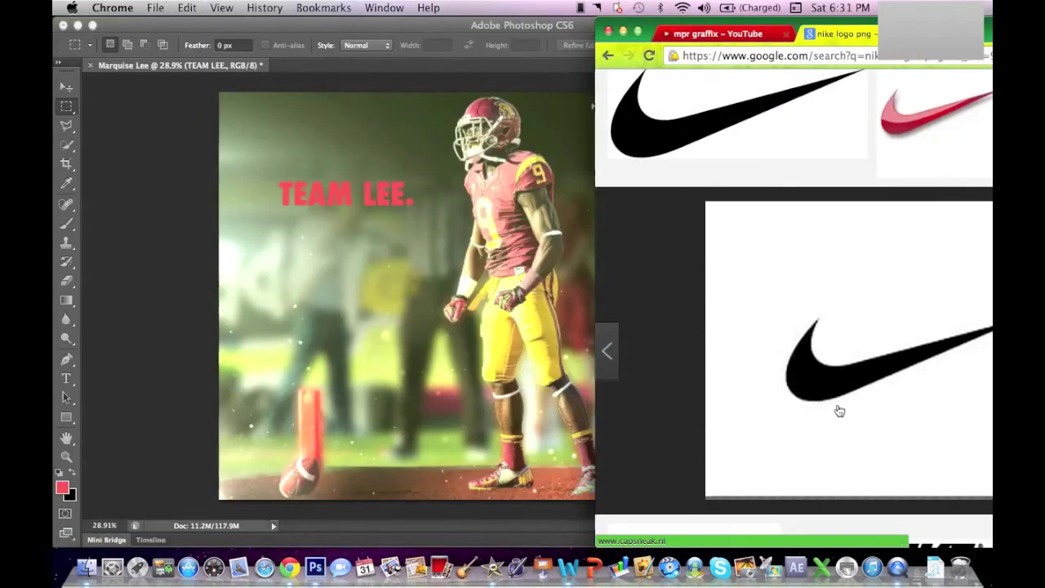
{"action": "scroll", "coordinate": [840, 410], "scroll_direction": "down", "scroll_amount": 2}
{"action": "left_click_drag", "start_coordinate": [973, 31], "coordinate": [552, 31]}
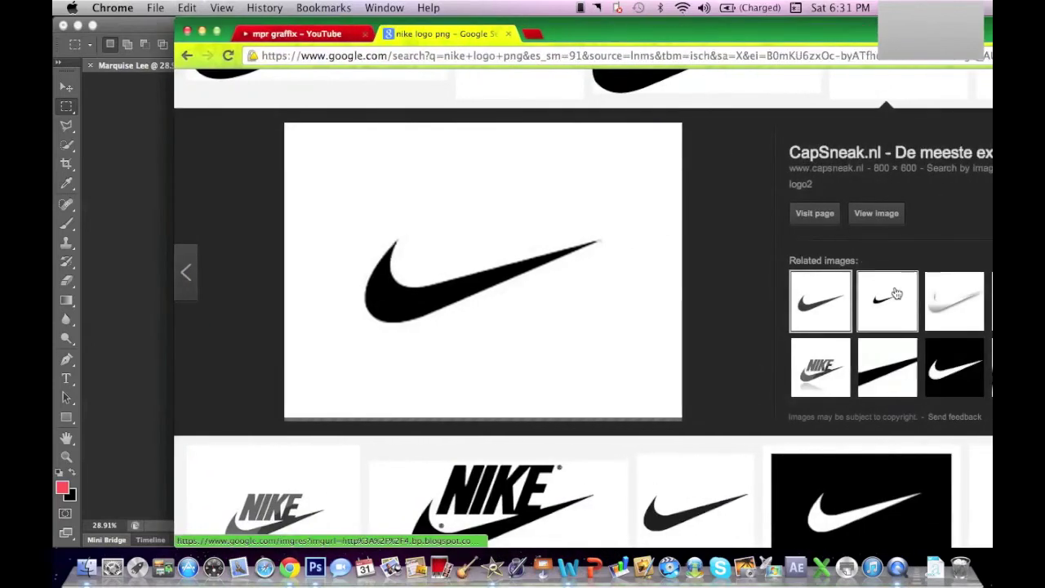
{"action": "left_click", "coordinate": [893, 294]}
{"action": "left_click", "coordinate": [896, 365]}
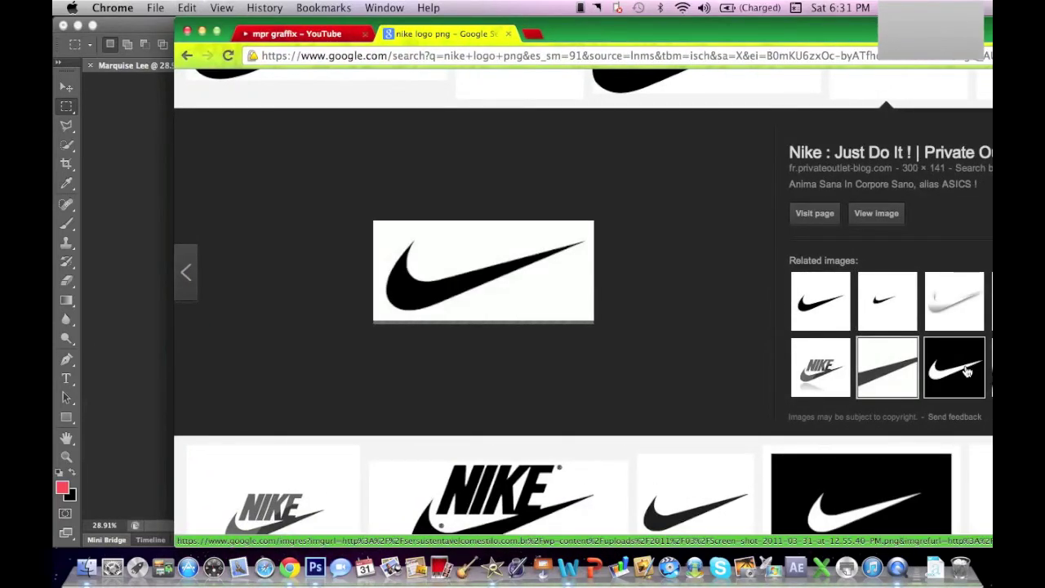
{"action": "left_click", "coordinate": [967, 372]}
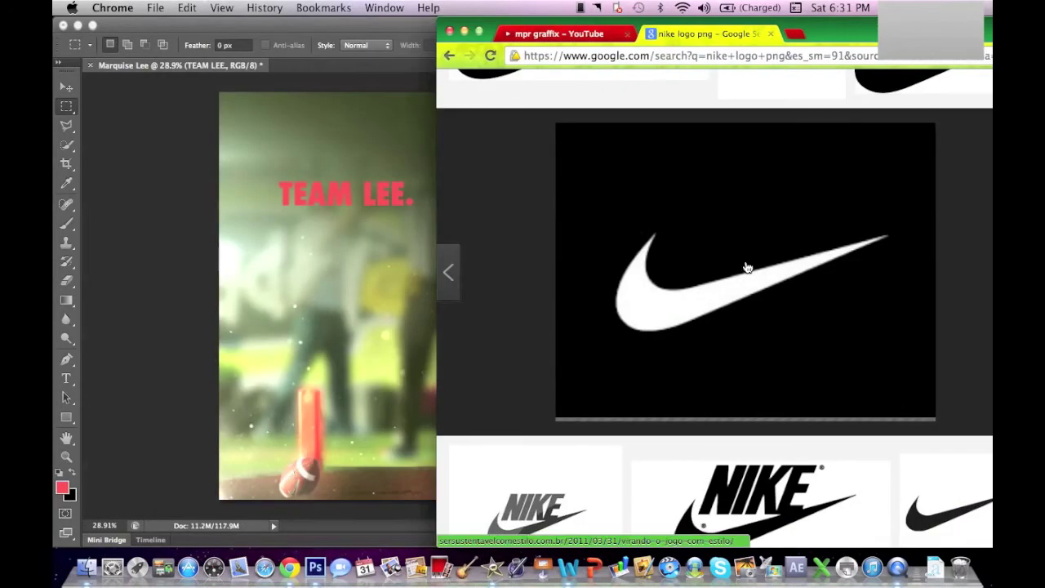
{"action": "scroll", "coordinate": [744, 269], "scroll_direction": "up", "scroll_amount": 1}
Step: Bring the swoosh image into the Photoshop document below the title and delete its black background
{"action": "mouse_move", "coordinate": [743, 269]}
{"action": "left_mouse_down"}
{"action": "mouse_move", "coordinate": [232, 166]}
{"action": "mouse_move", "coordinate": [336, 227]}
{"action": "left_mouse_up"}
{"action": "key", "text": "w"}
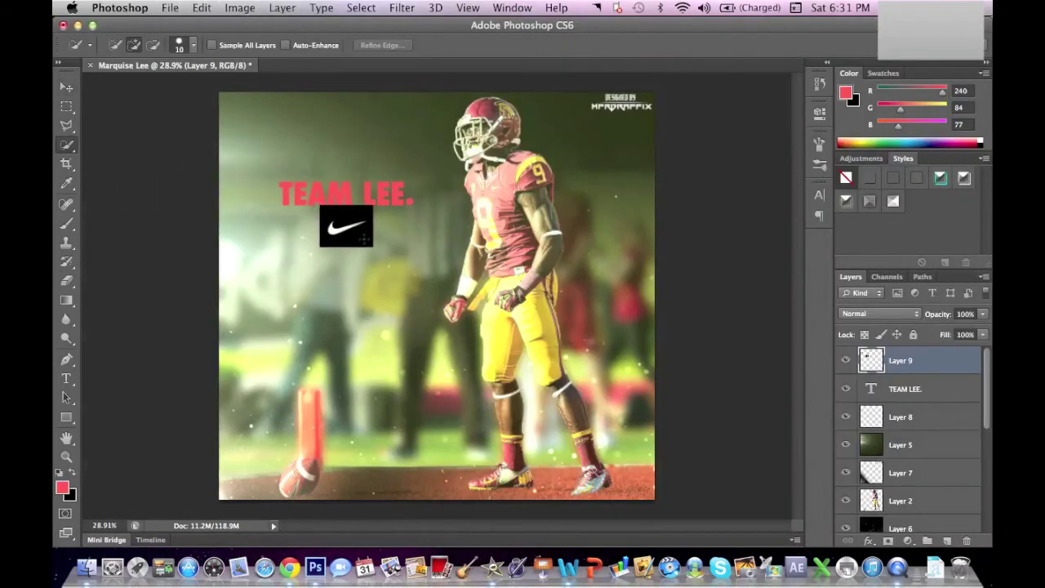
{"action": "left_click", "coordinate": [346, 218]}
{"action": "key", "text": "Delete"}
{"action": "key", "text": "super+d"}
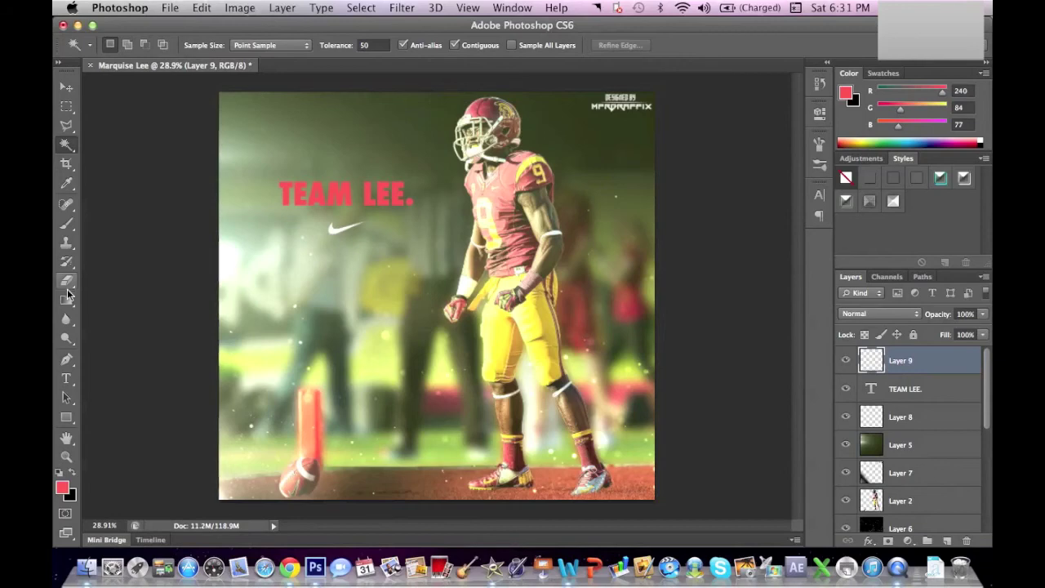
Step: Recolor the white swoosh yellow with an image adjustment
{"action": "left_click", "coordinate": [239, 7]}
{"action": "mouse_move", "coordinate": [268, 49]}
{"action": "left_click", "coordinate": [446, 136]}
{"action": "left_click", "coordinate": [713, 349]}
{"action": "left_click", "coordinate": [522, 257]}
{"action": "left_click", "coordinate": [606, 295]}
{"action": "left_click_drag", "start_coordinate": [571, 337], "coordinate": [548, 340]}
{"action": "key", "text": "Return"}
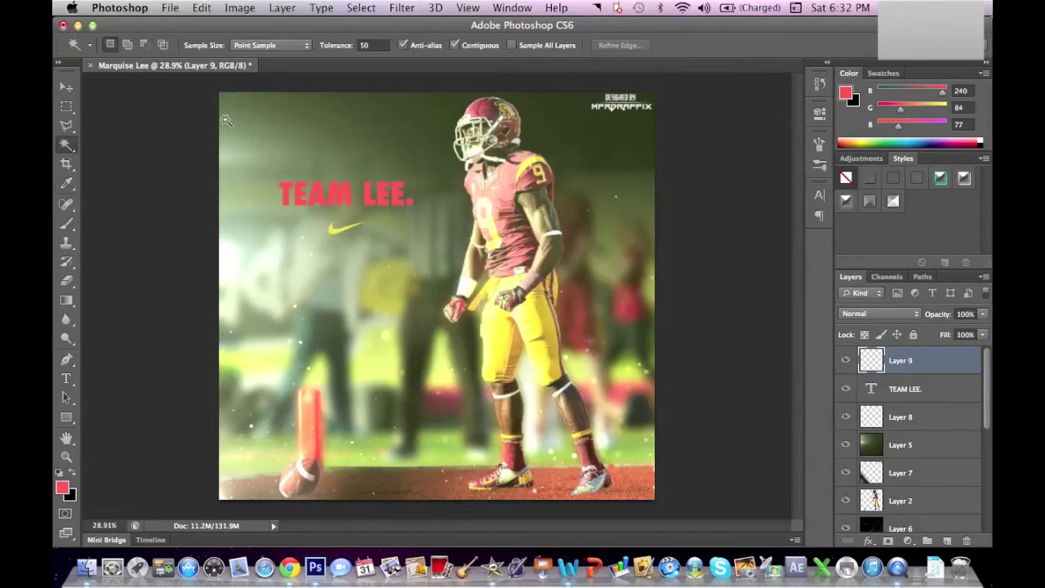
Step: Move the designer credit on Layer 8 down beside the player's upper arm
{"action": "left_click", "coordinate": [901, 417]}
{"action": "key", "text": "v"}
{"action": "left_click_drag", "start_coordinate": [625, 122], "coordinate": [625, 175]}
{"action": "key", "text": "m"}
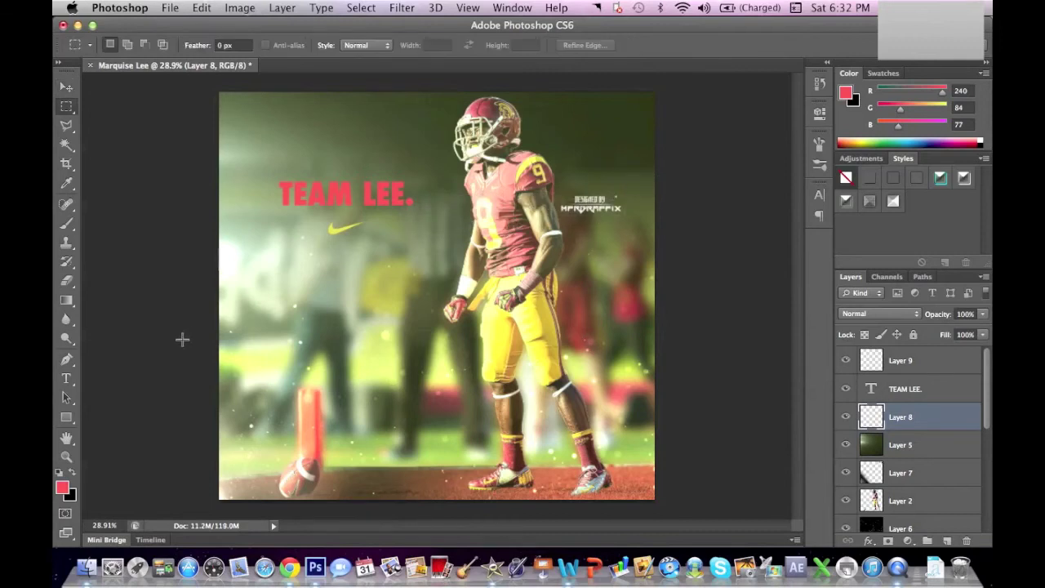
Step: Choose the Eraser, reduce its brush to 250 px, and target Layer 4 and Layer 4 copy
{"action": "scroll", "coordinate": [907, 445], "scroll_direction": "down", "scroll_amount": 5}
{"action": "left_click", "coordinate": [902, 446]}
{"action": "left_click", "coordinate": [67, 301]}
{"action": "left_click", "coordinate": [67, 281]}
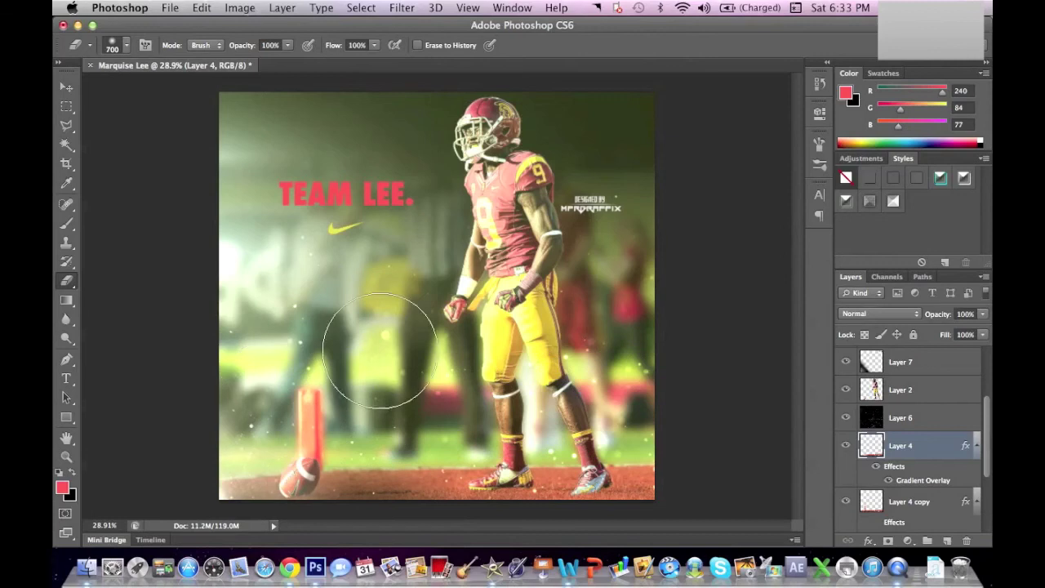
{"action": "key", "text": "bracketleft"}
{"action": "key", "text": "bracketleft"}
{"action": "key", "text": "alt+bracketleft"}
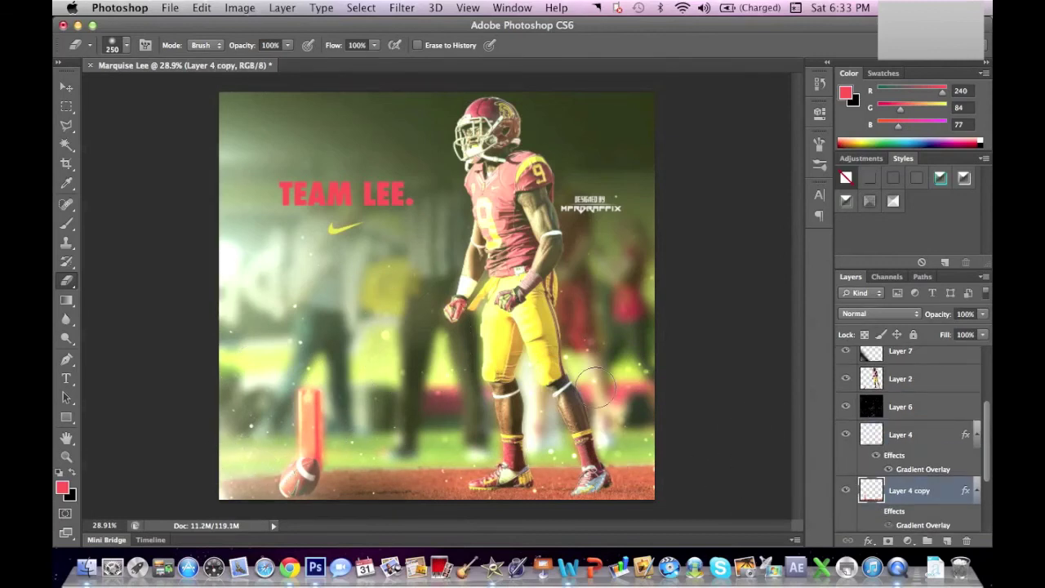
{"action": "left_click", "coordinate": [897, 567]}
{"action": "left_click", "coordinate": [362, 8]}
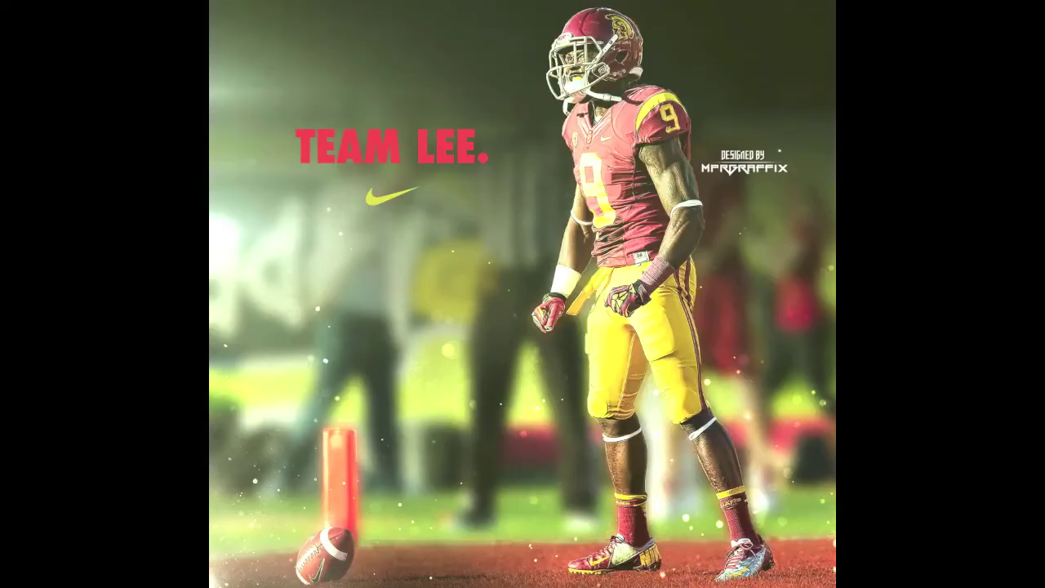